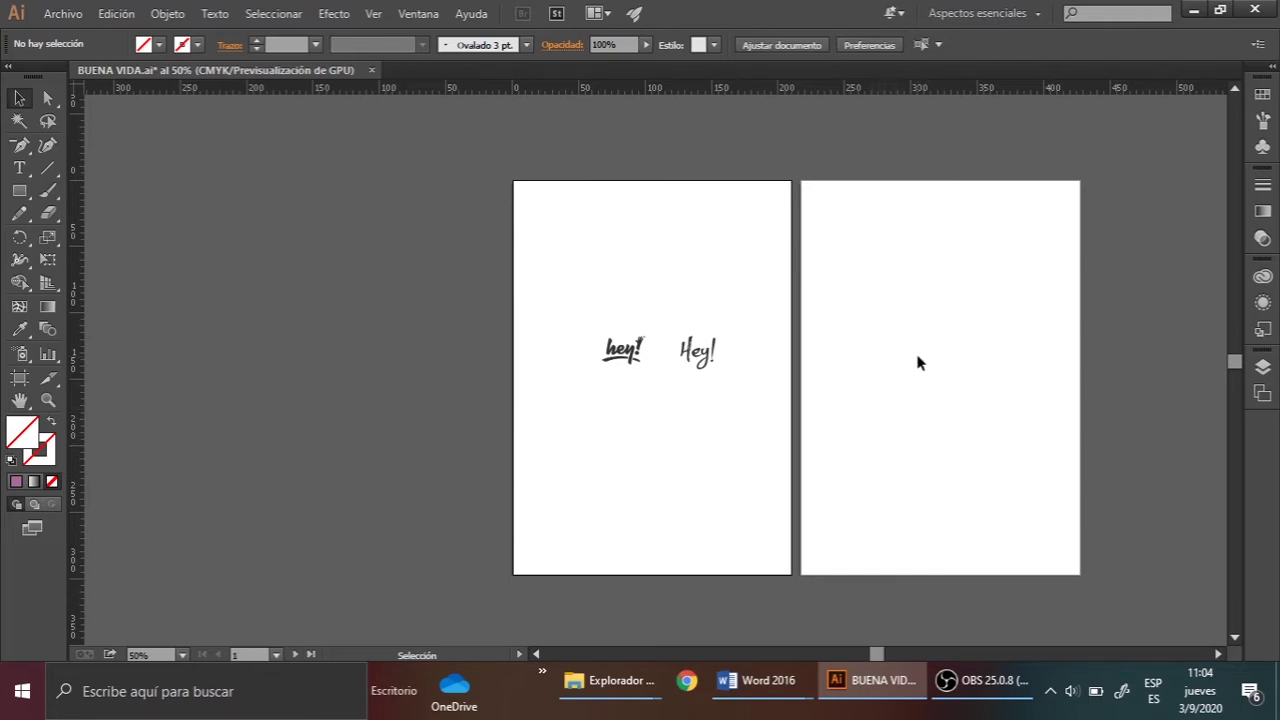
Select the hey! picture and the Hey! text beside it.
scroll(760, 365, "up", 1)
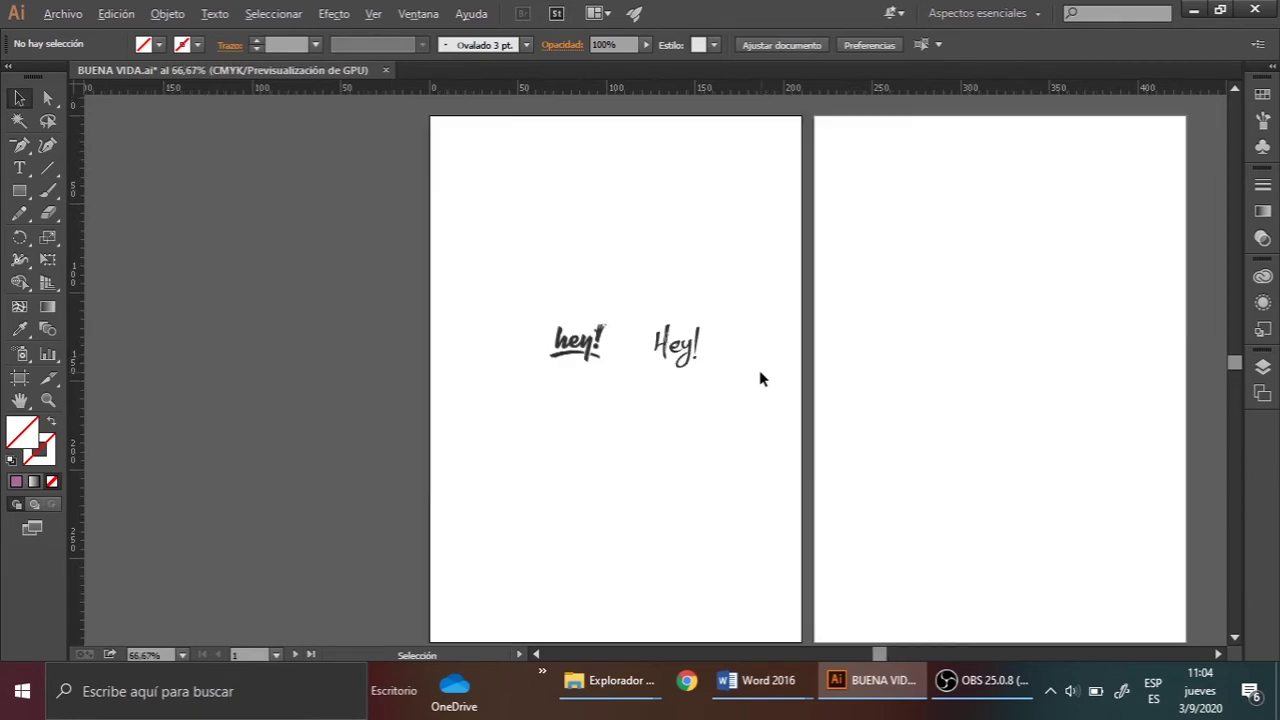
scroll(760, 370, "up", 1)
scroll(735, 383, "up", 1)
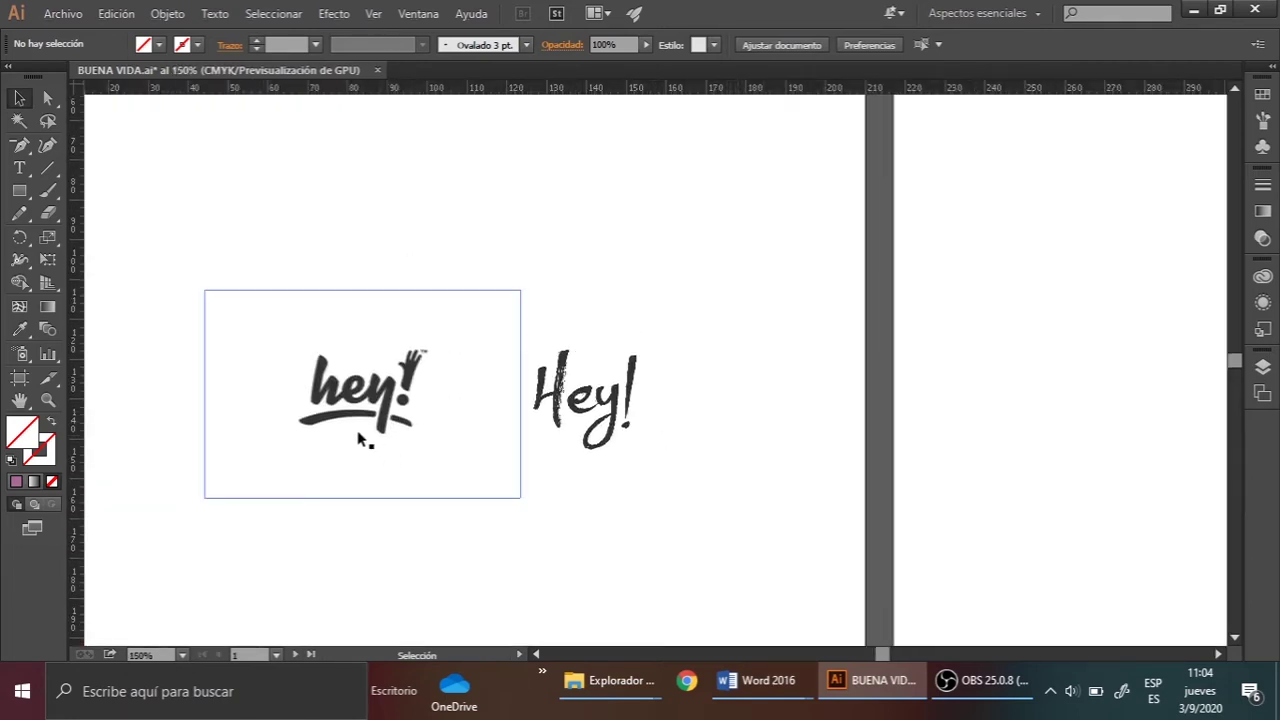
scroll(390, 408, "up", 1)
left_click(388, 403)
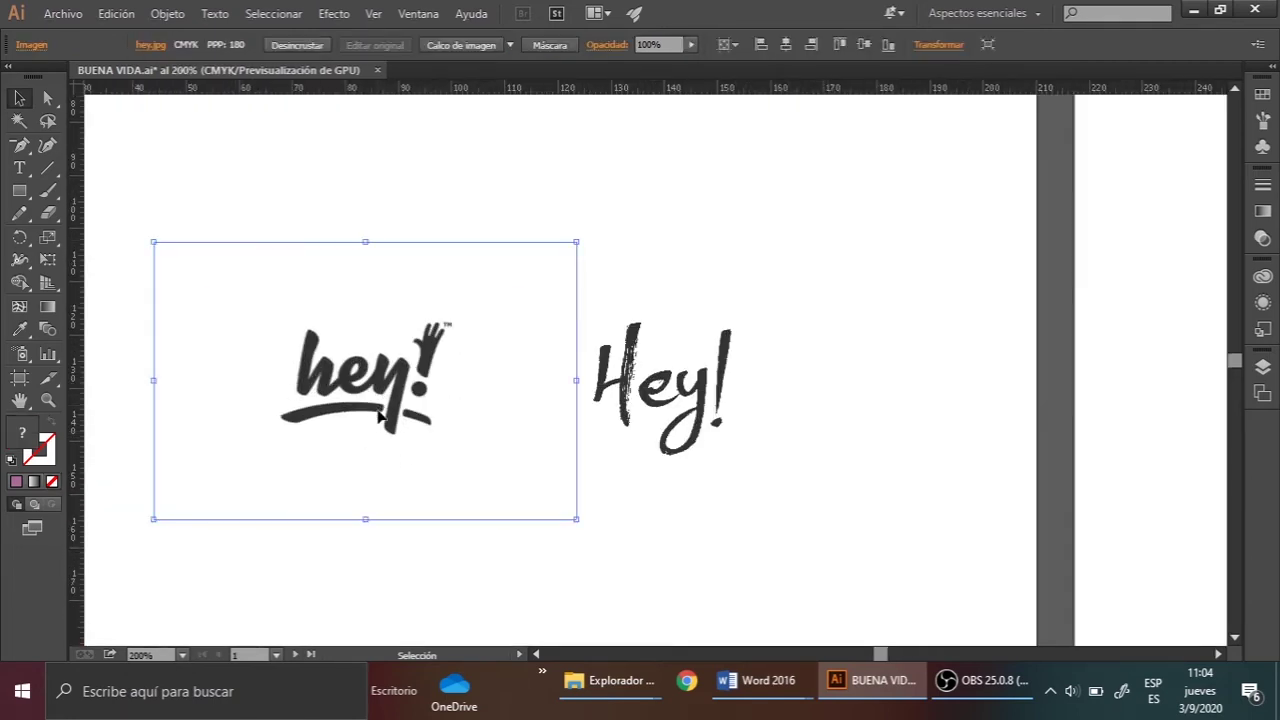
left_click(661, 405)
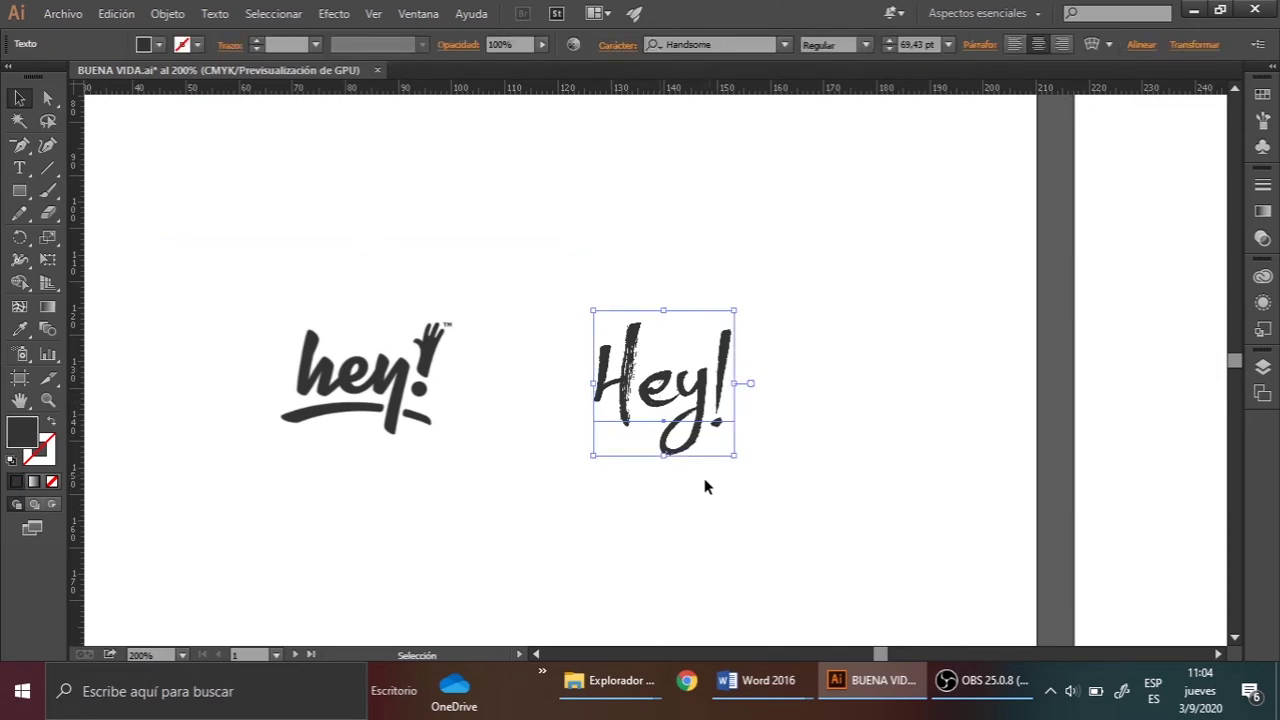
Scroll through the artwork, then start a new document from Archivo > Nuevo.
scroll(348, 430, "up", 2)
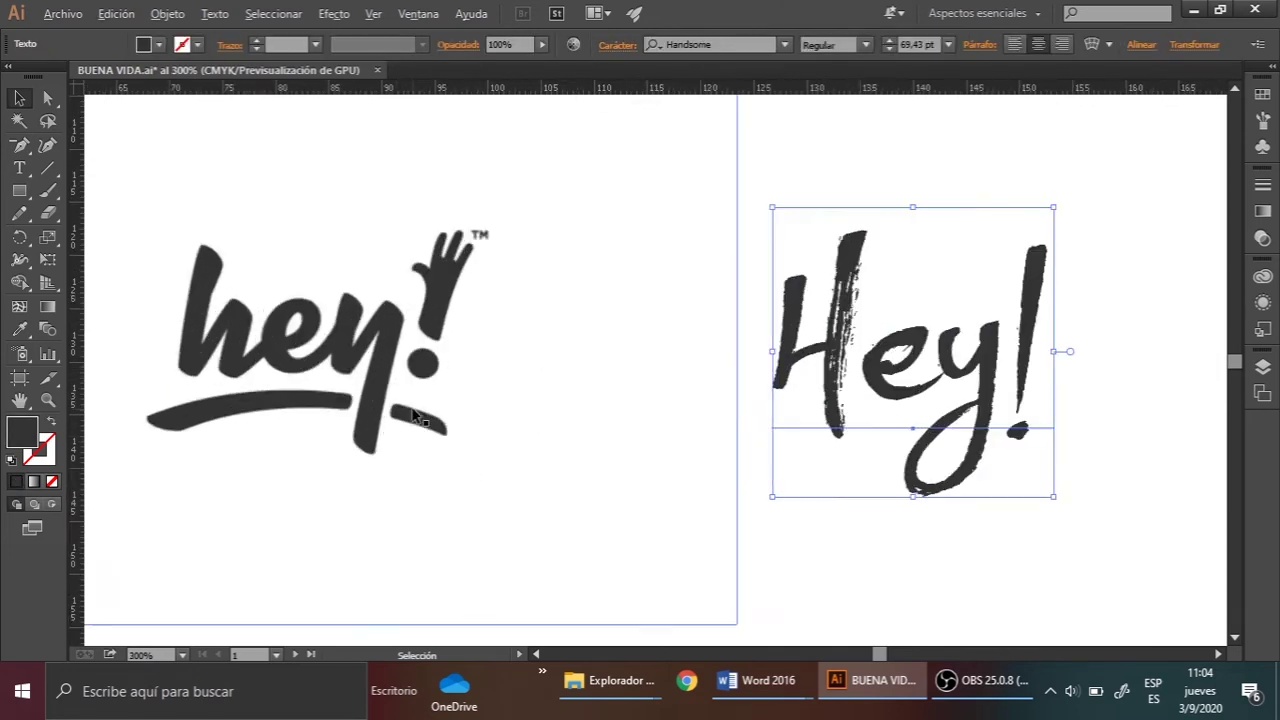
scroll(386, 384, "up", 4)
scroll(400, 398, "up", 3)
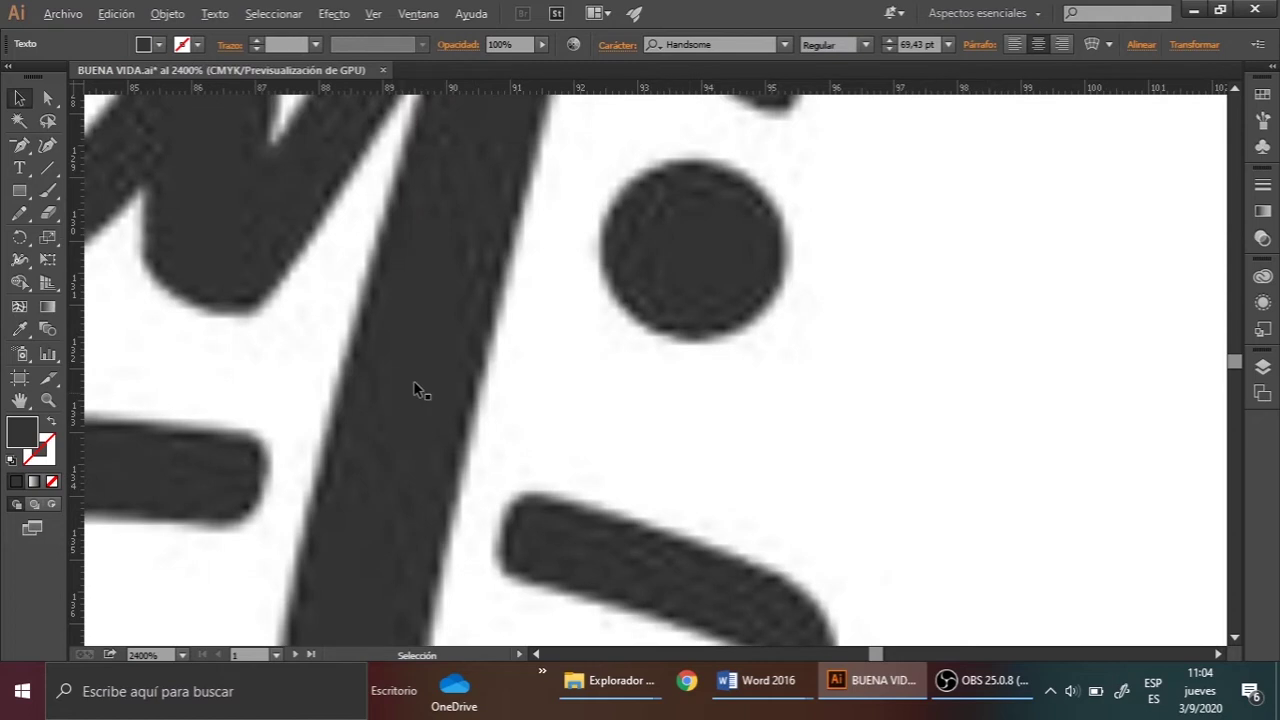
scroll(418, 385, "up", 1)
scroll(425, 390, "up", 2)
scroll(440, 388, "down", 2)
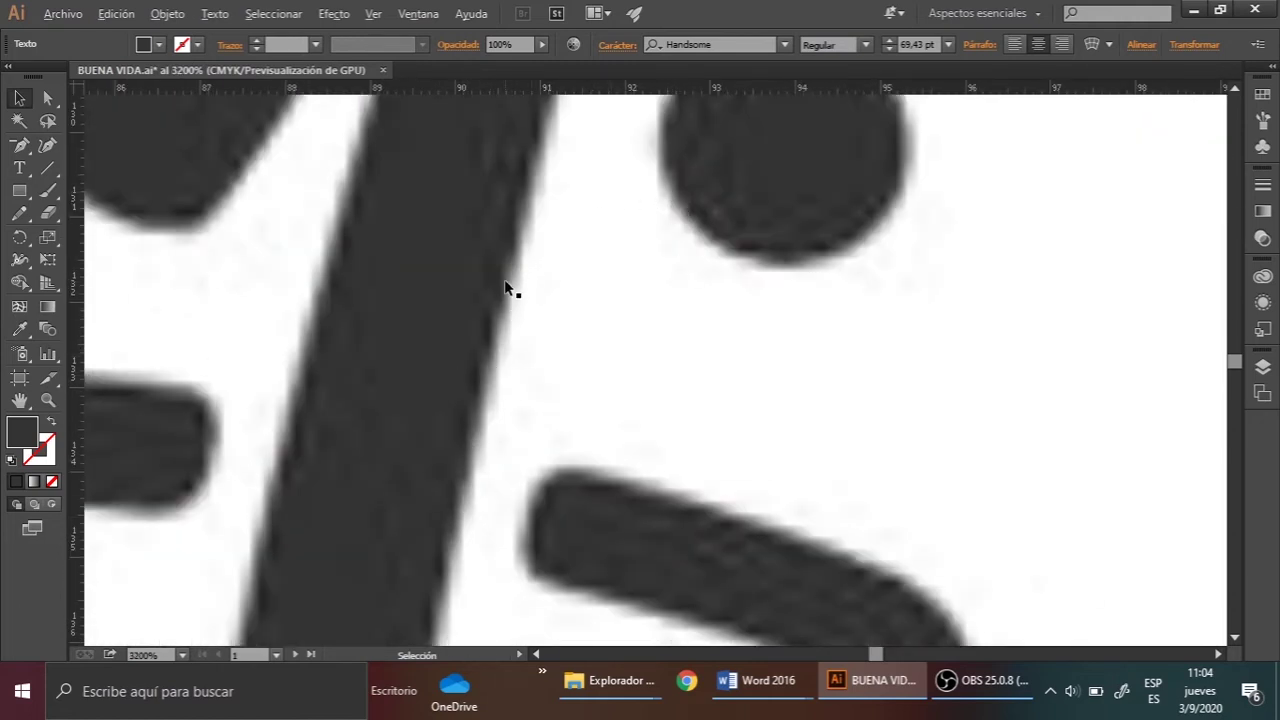
scroll(512, 300, "down", 2)
scroll(505, 318, "down", 1)
scroll(509, 306, "down", 2)
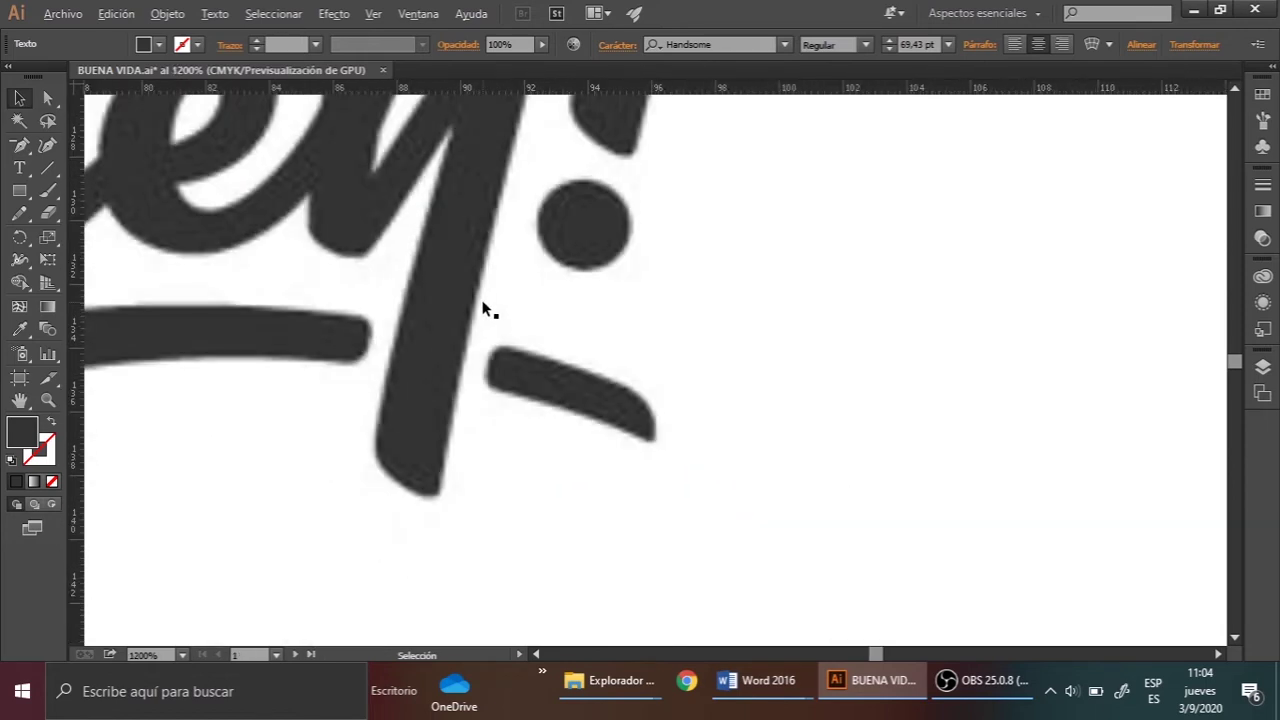
scroll(486, 306, "down", 2)
scroll(489, 312, "down", 1)
scroll(515, 290, "up", 3)
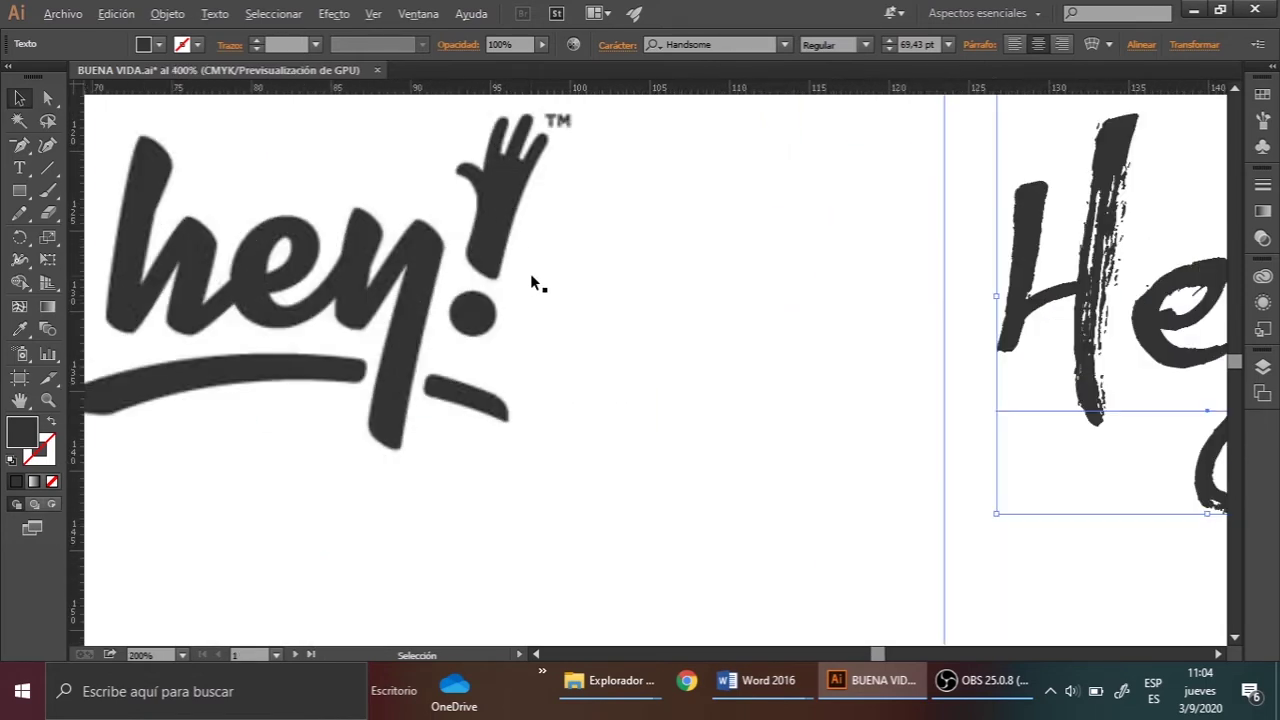
scroll(437, 294, "down", 2)
scroll(968, 293, "up", 2)
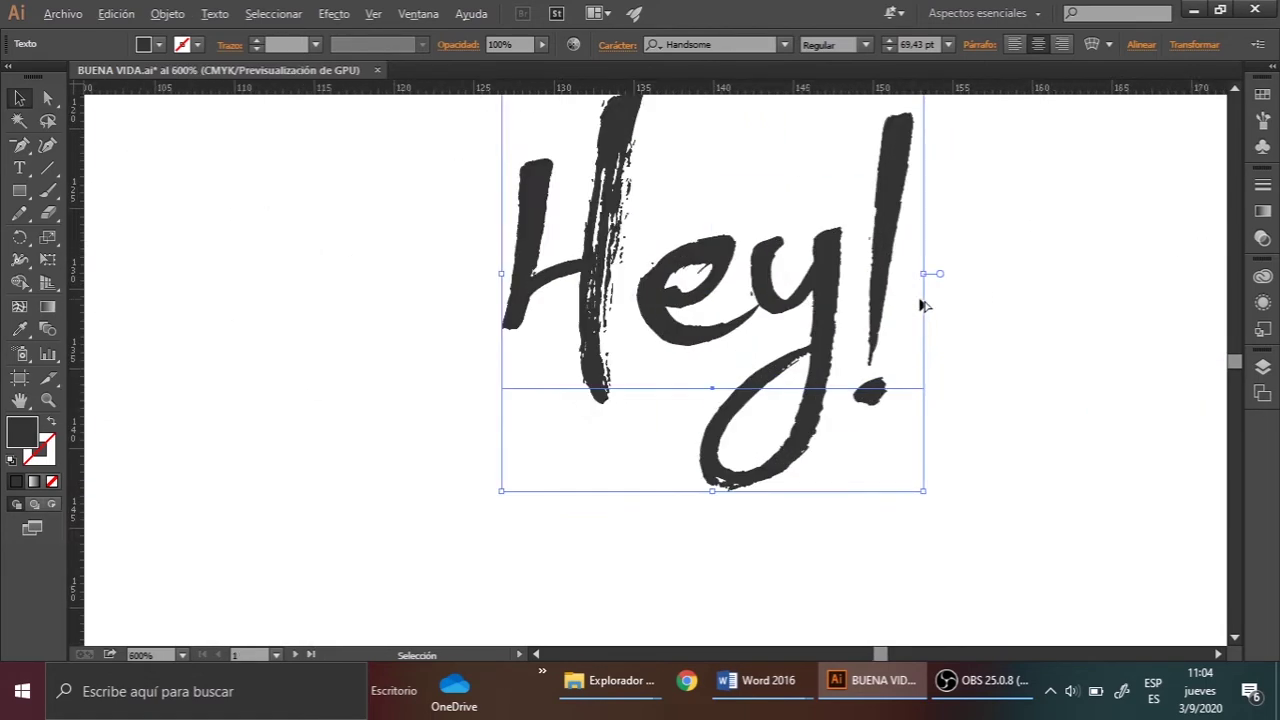
scroll(820, 288, "up", 1)
scroll(812, 293, "up", 2)
scroll(812, 293, "up", 1)
scroll(814, 306, "up", 1)
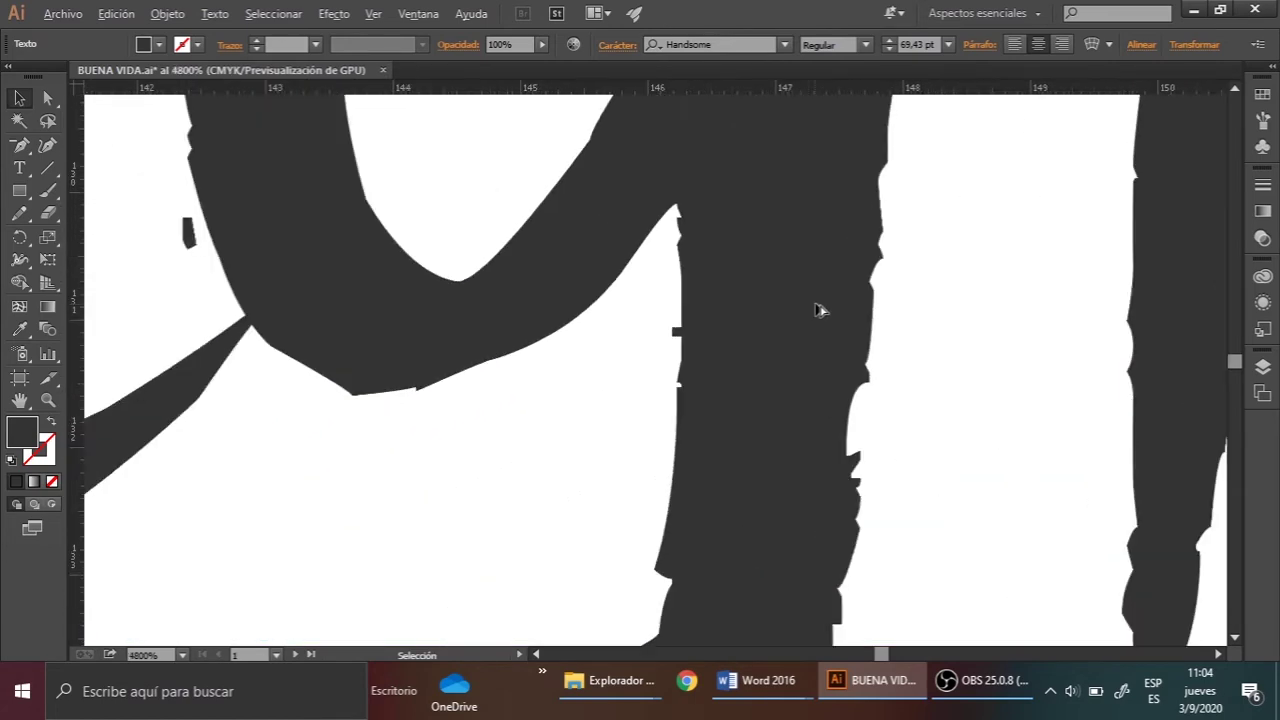
scroll(820, 309, "up", 1)
scroll(982, 314, "up", 1)
scroll(949, 323, "down", 1)
scroll(937, 331, "down", 1)
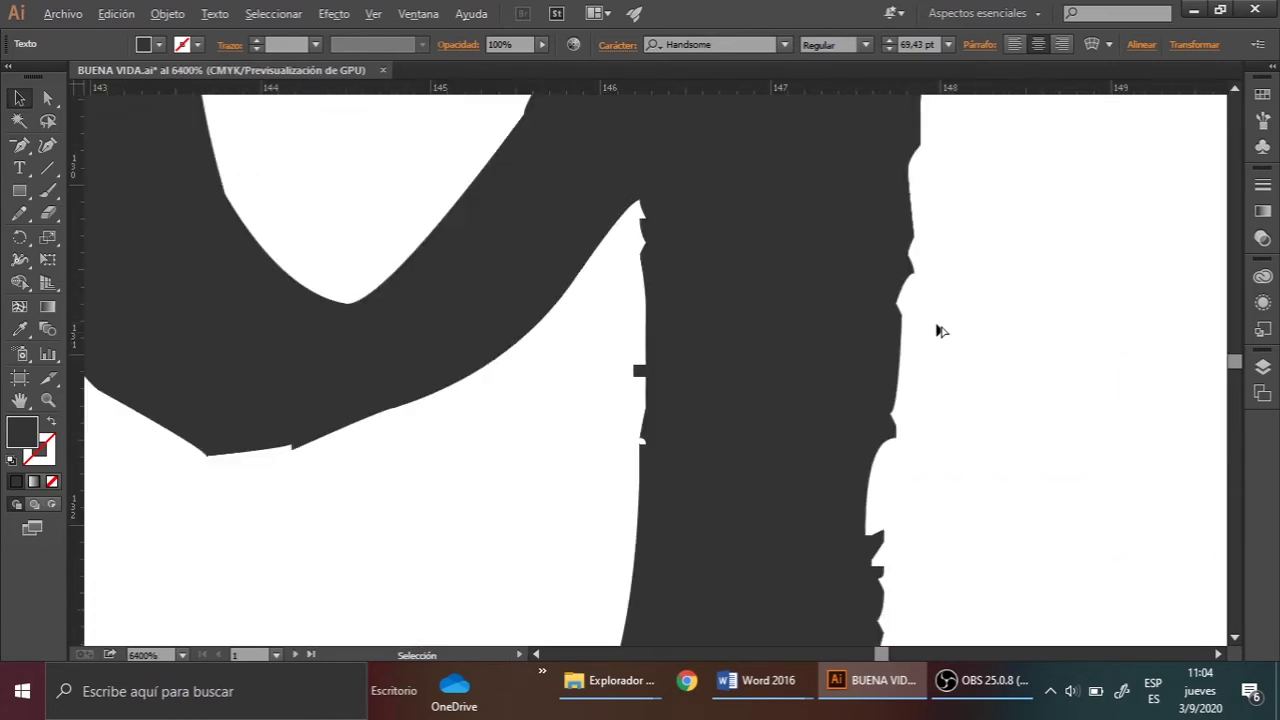
scroll(914, 340, "up", 1)
scroll(912, 353, "up", 1)
scroll(912, 353, "down", 1)
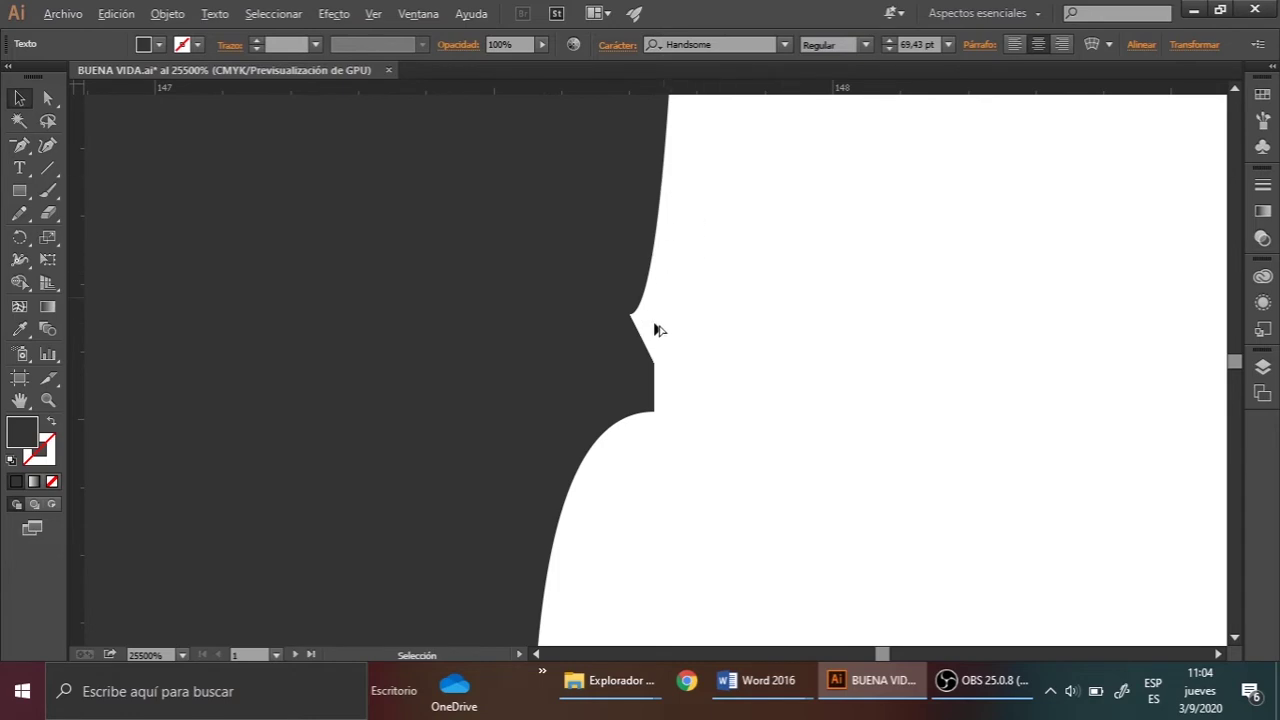
scroll(666, 331, "down", 2)
scroll(727, 326, "down", 2)
scroll(771, 330, "down", 1)
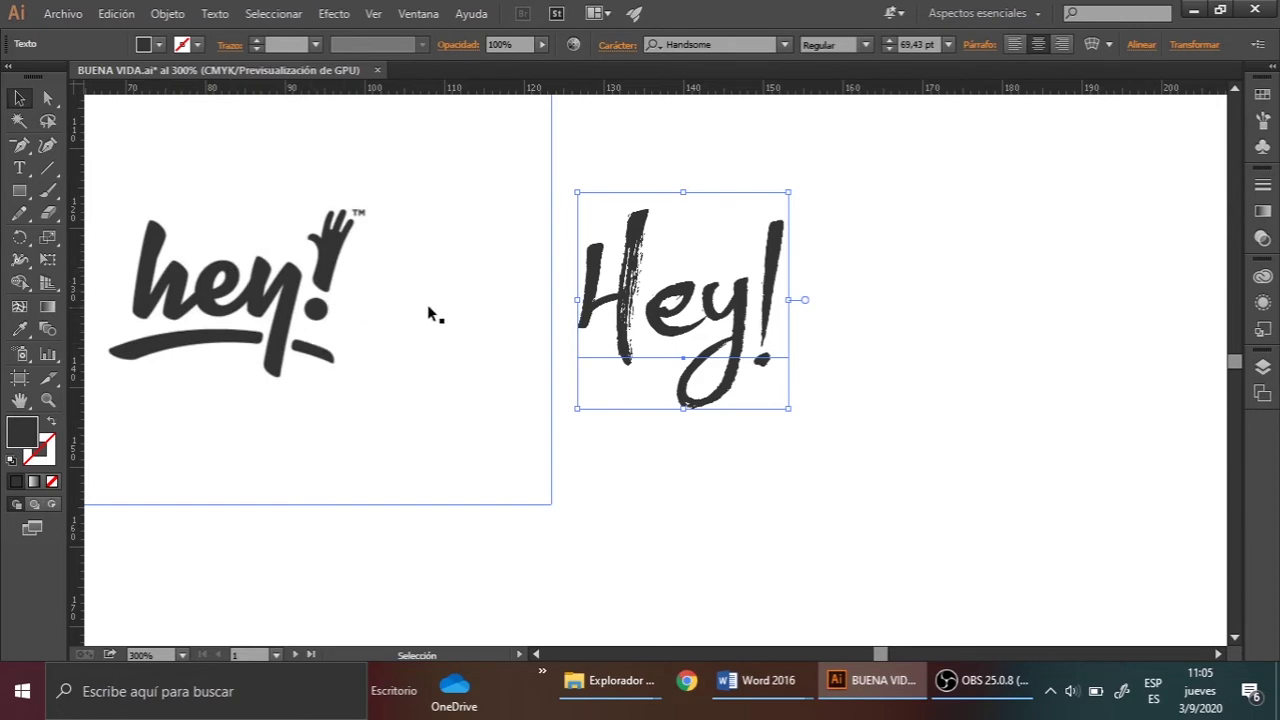
scroll(760, 348, "down", 1)
scroll(556, 343, "up", 1)
scroll(558, 343, "up", 1)
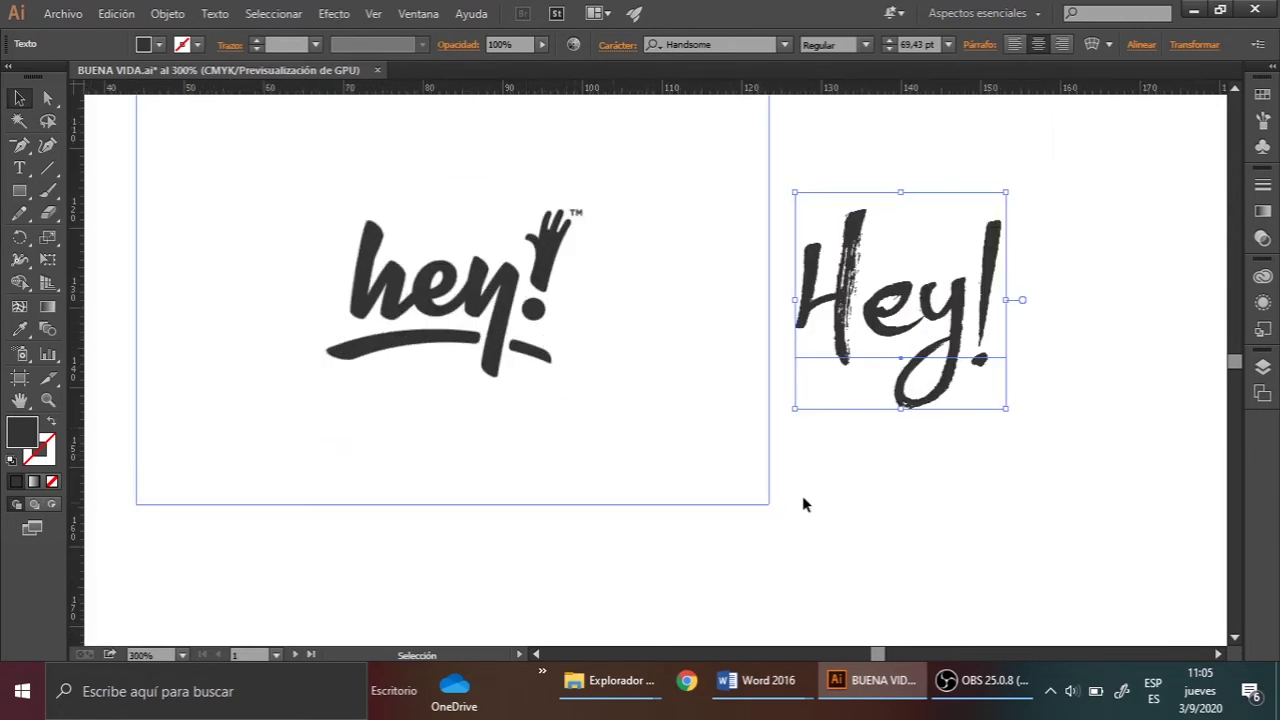
scroll(728, 455, "down", 1)
scroll(613, 423, "down", 1)
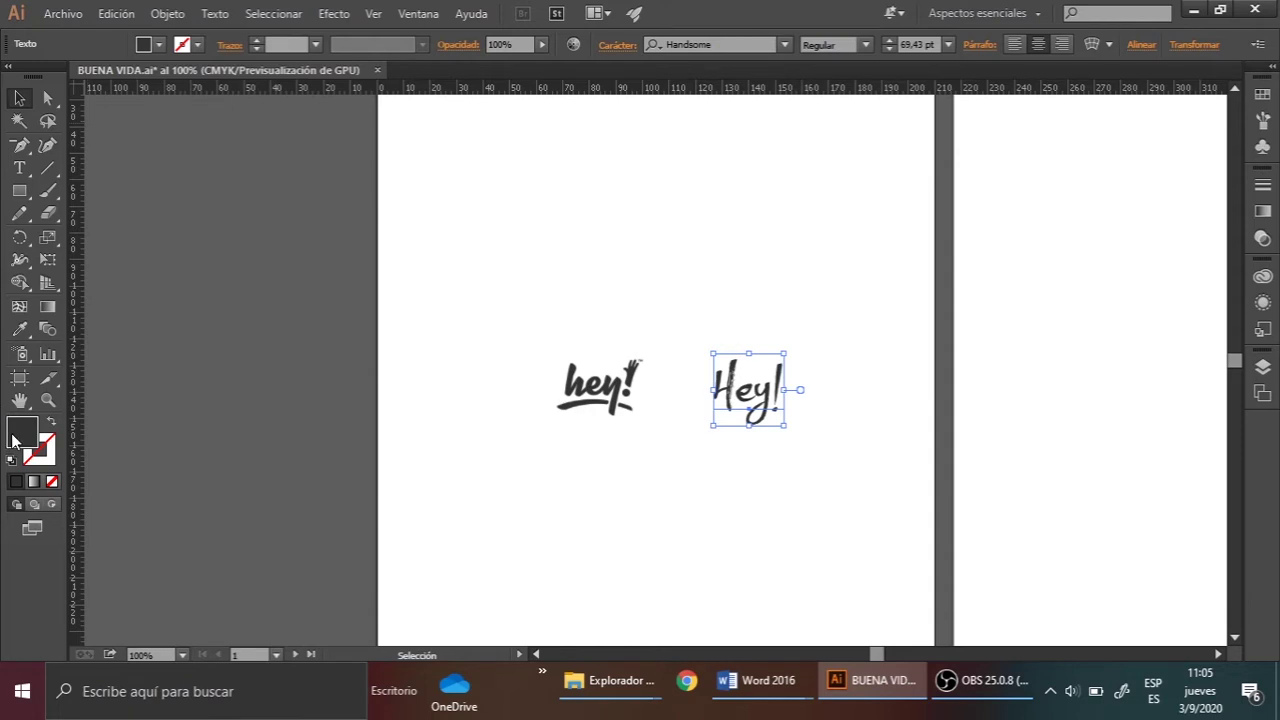
left_click(68, 22)
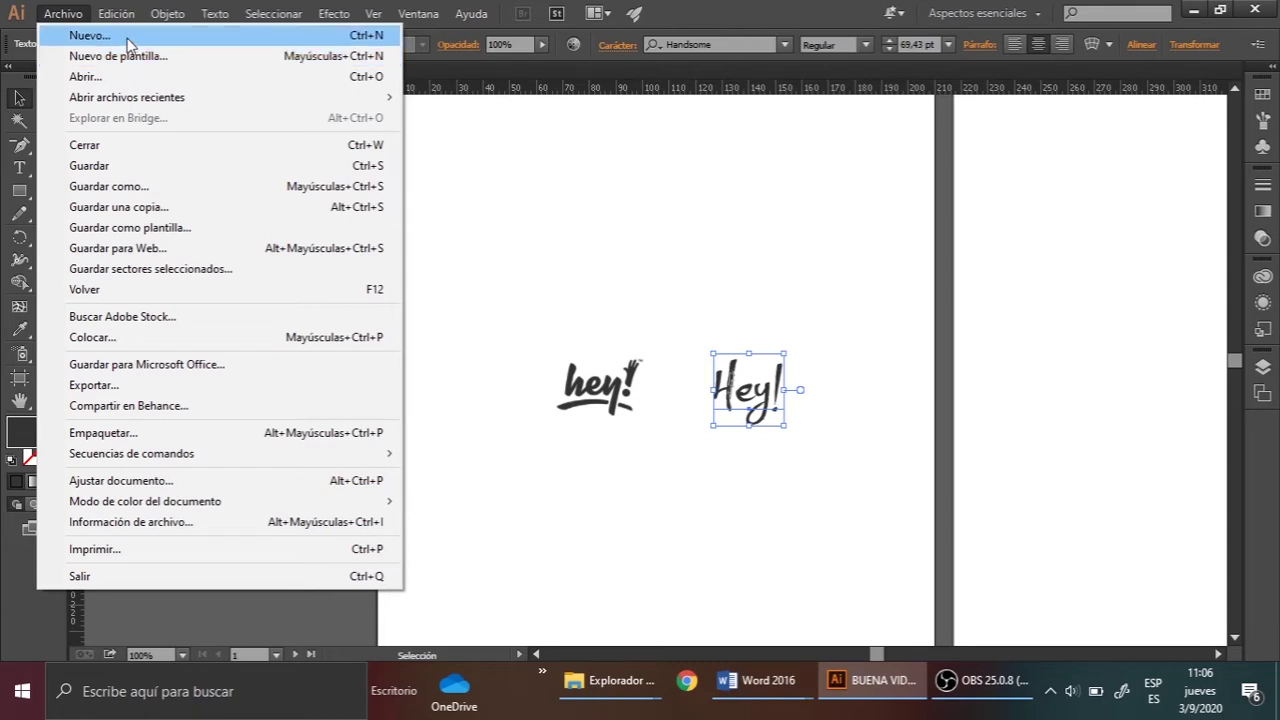
left_click(128, 40)
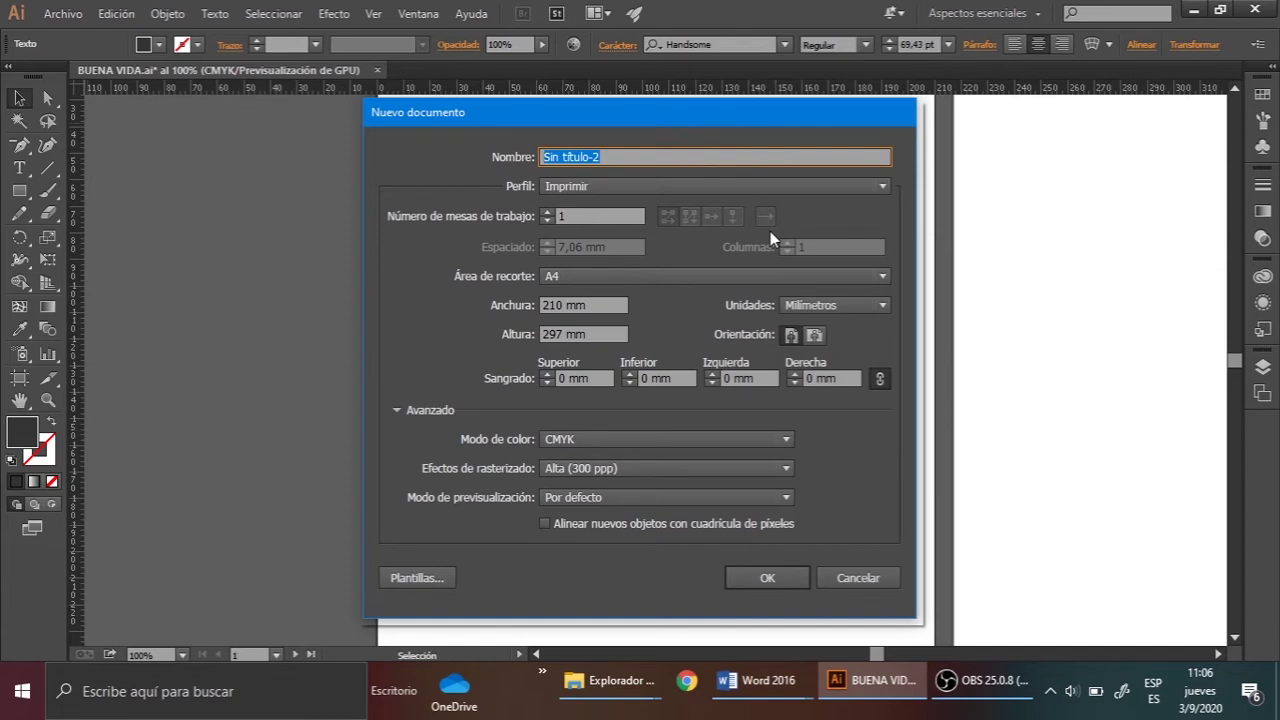
Name the document 'TUTORIAL 1' and keep the Imprimir profile.
type("TUTORI")
type("AL 1")
left_click(754, 186)
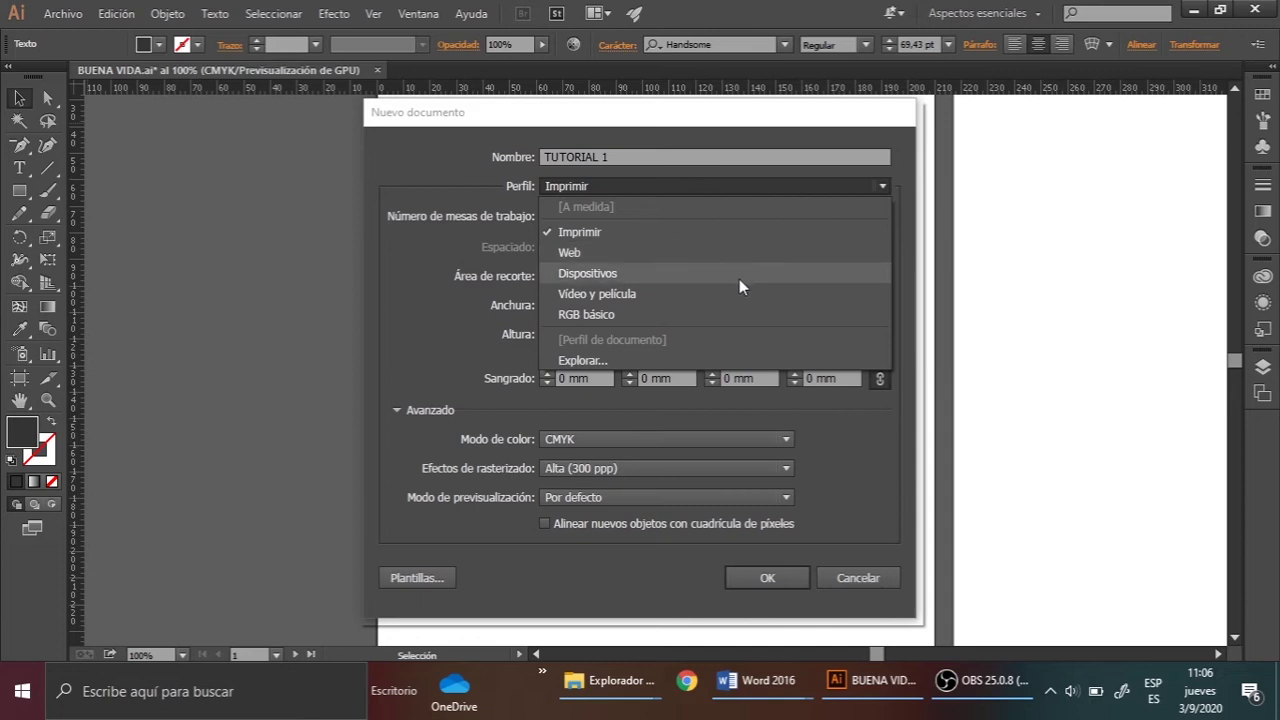
left_click(399, 344)
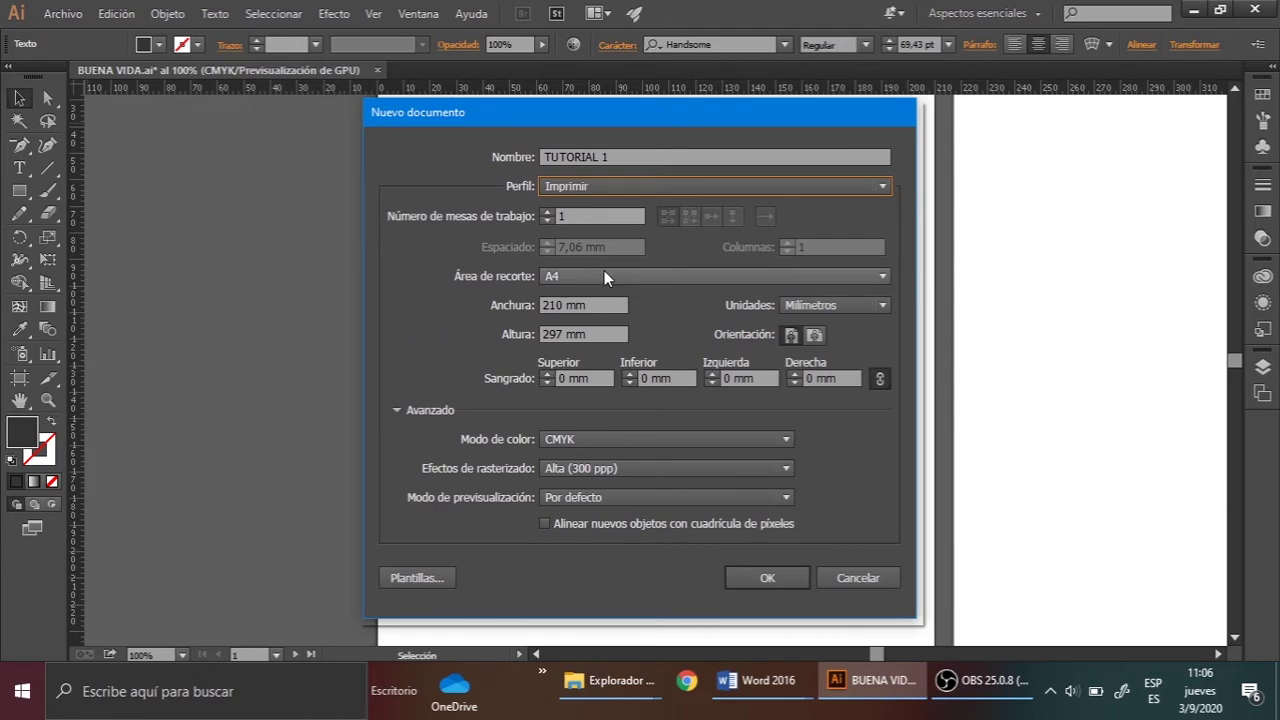
left_click(578, 187)
left_click(578, 186)
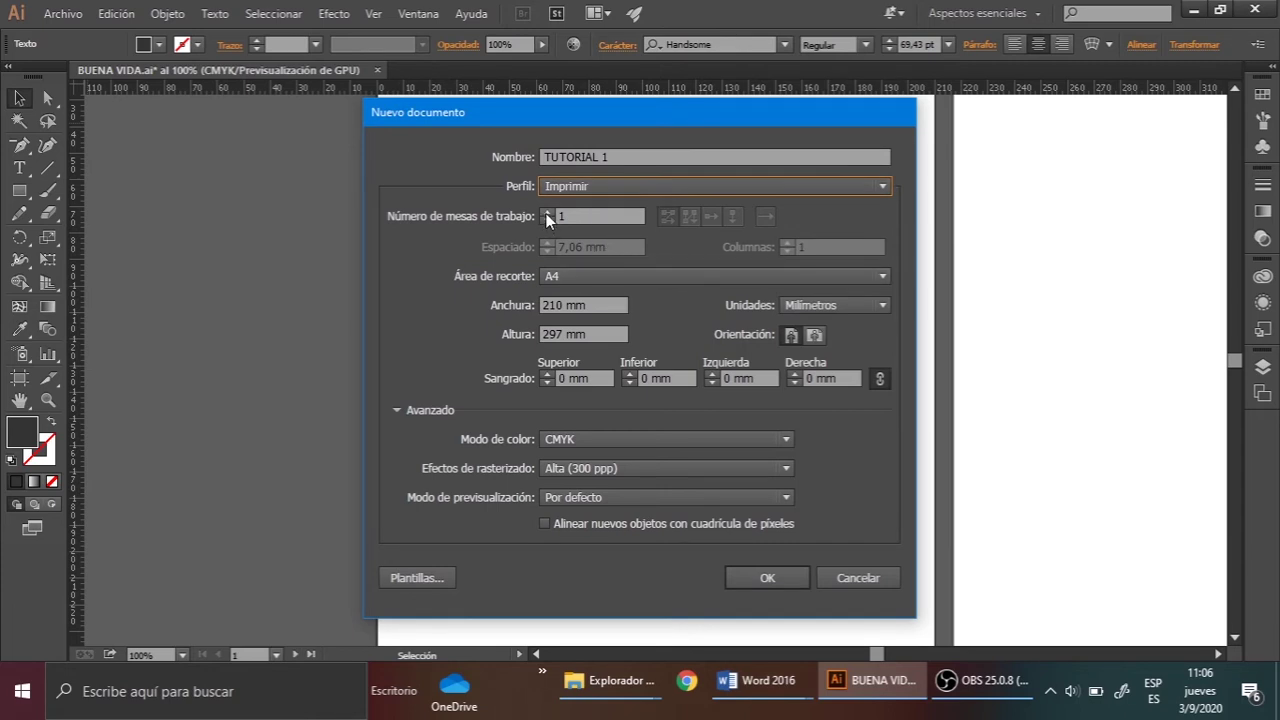
Set 2 artboards in 2 columns with 7,06 mm spacing.
left_click(546, 213)
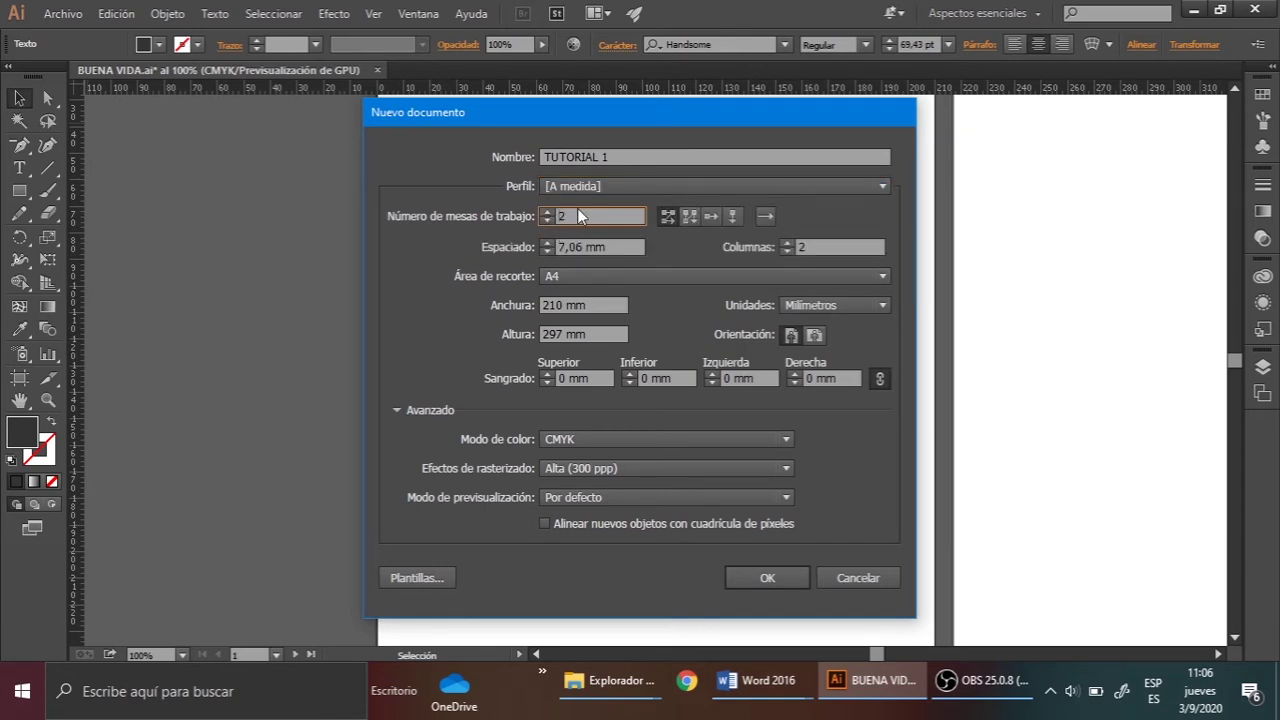
double_click(578, 212)
left_click(608, 246)
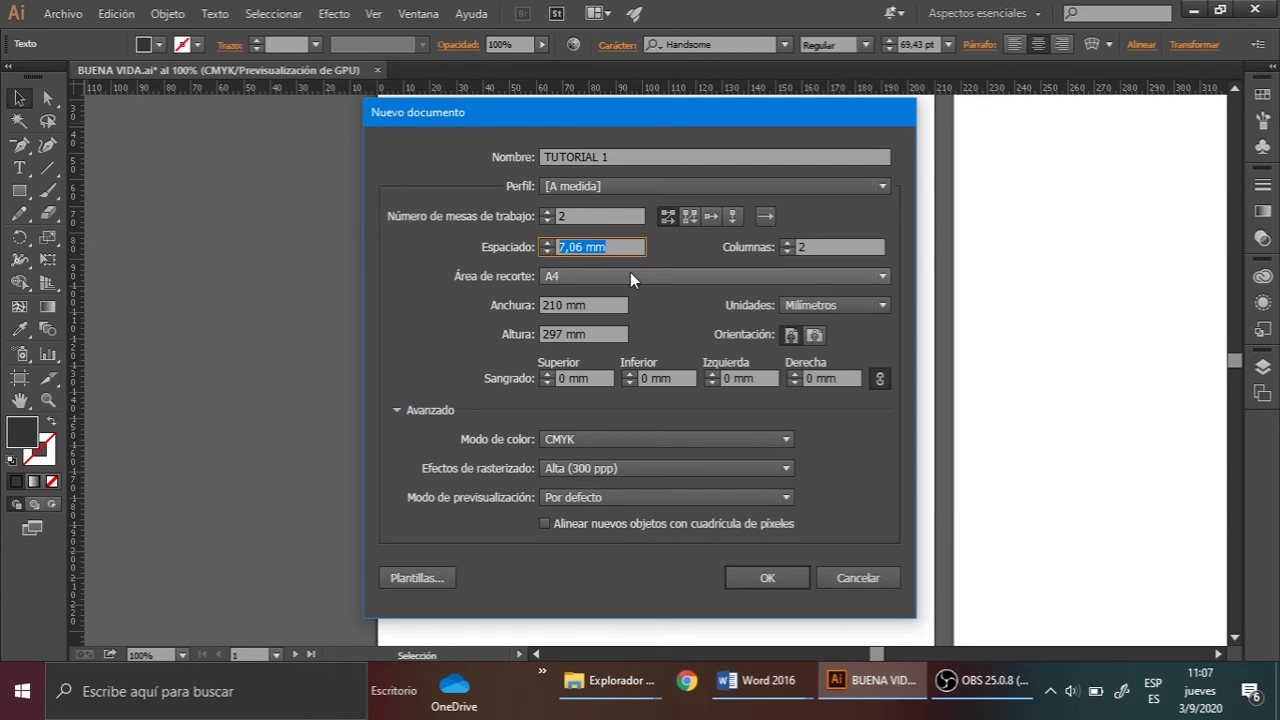
left_click(630, 276)
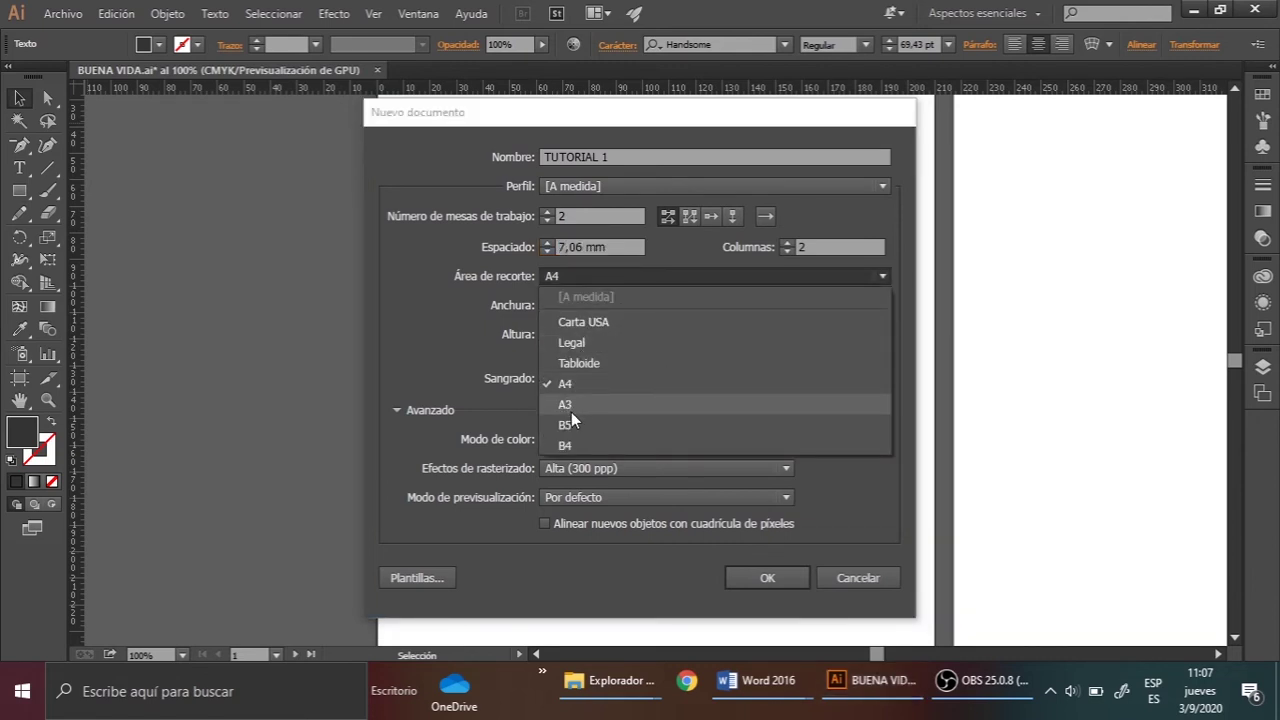
Keep A4 at 210 × 297 mm in millimetres, with portrait orientation.
left_click(577, 387)
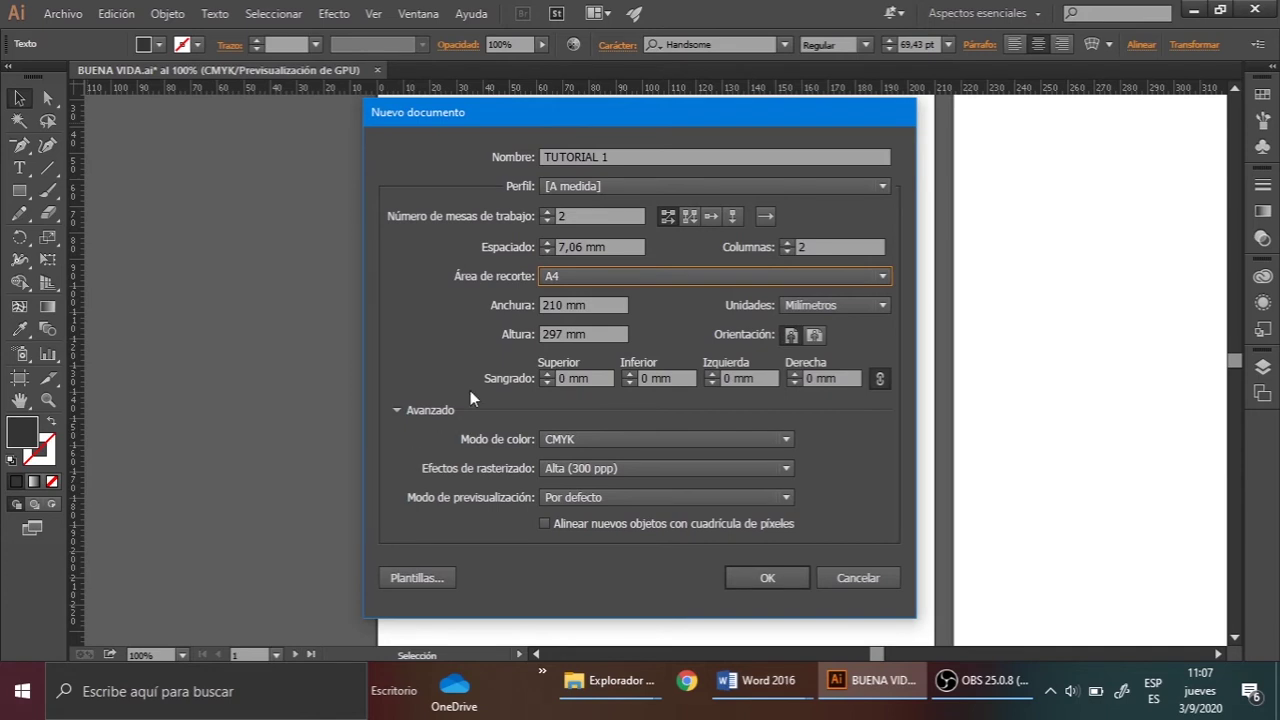
left_click_drag(605, 305, 538, 305)
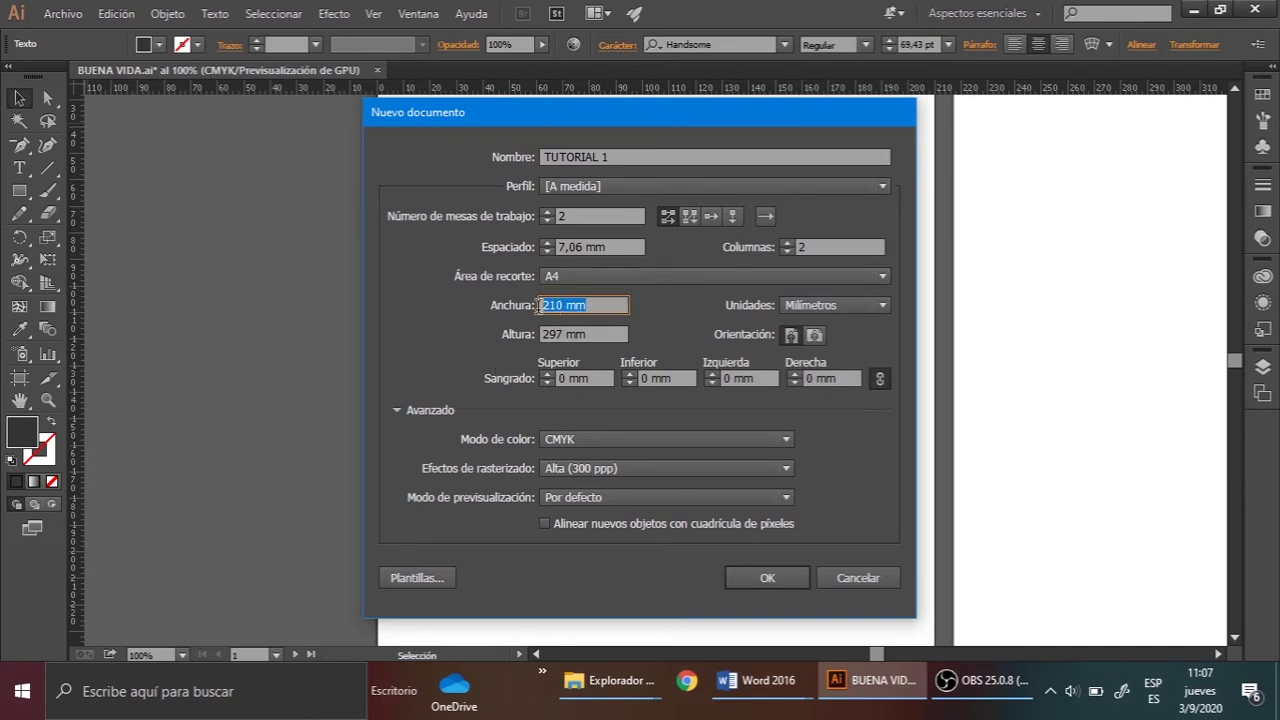
key("Tab")
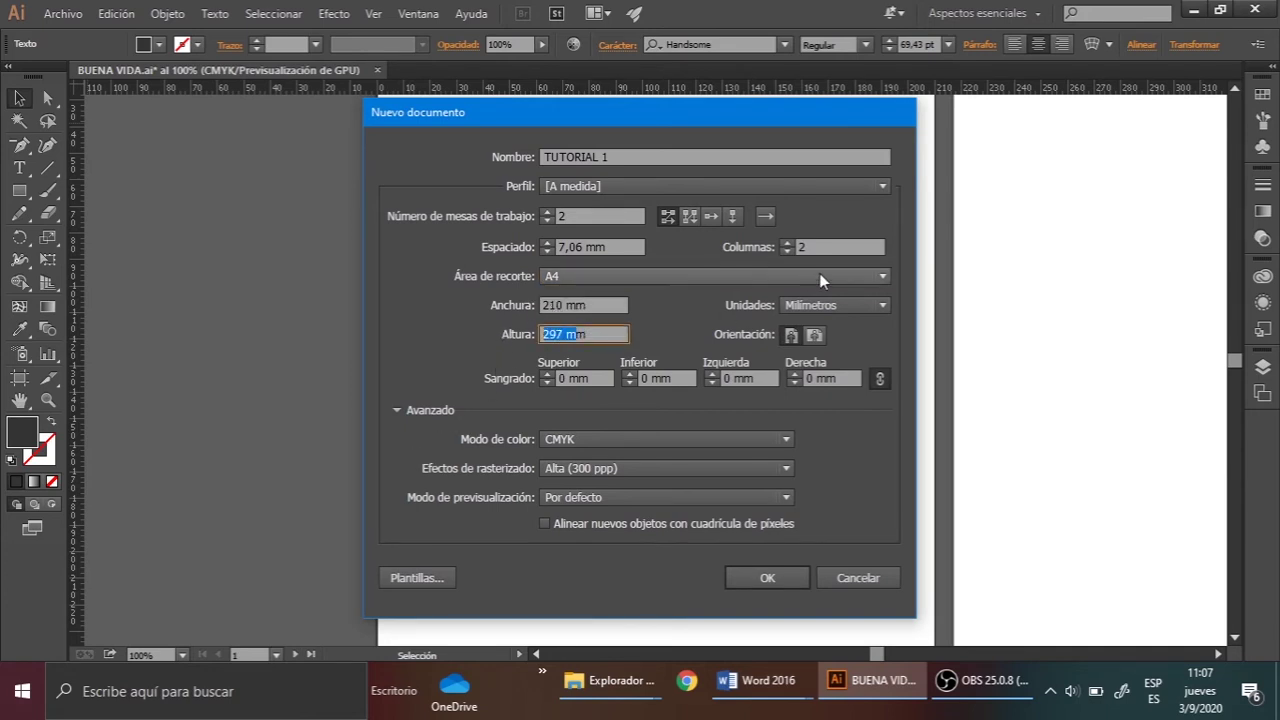
left_click(838, 310)
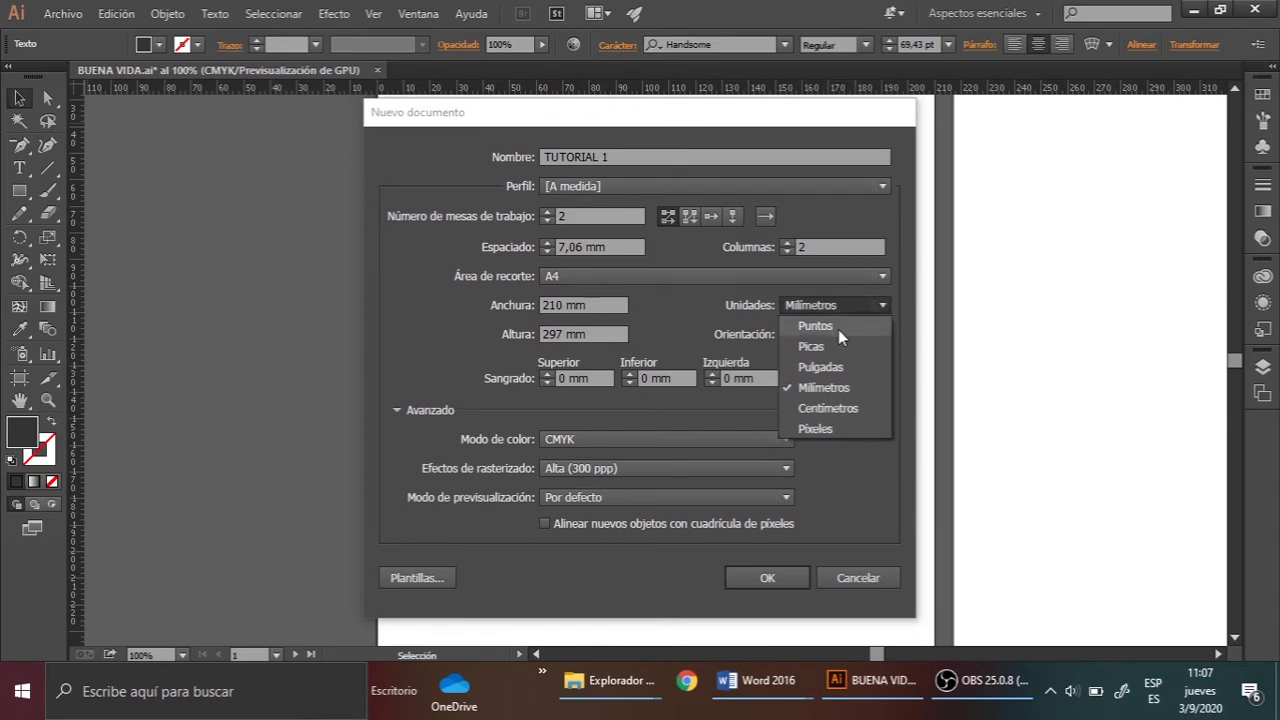
left_click(839, 385)
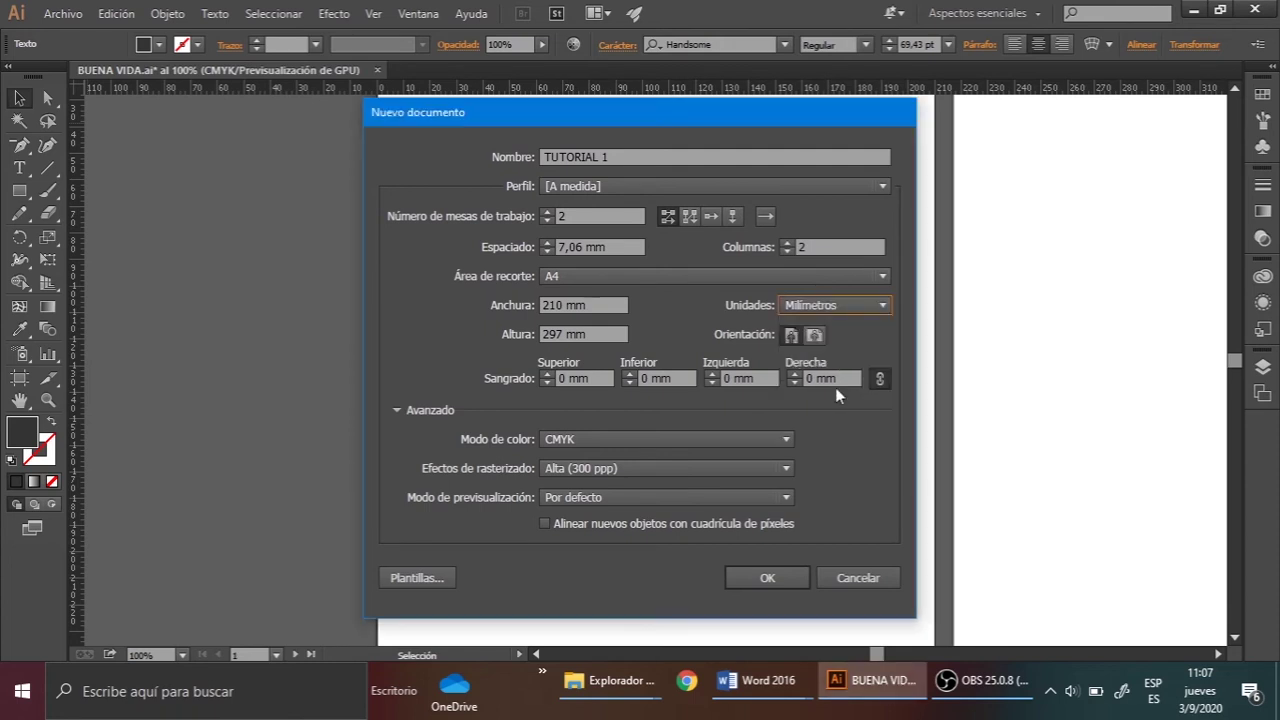
left_click(790, 335)
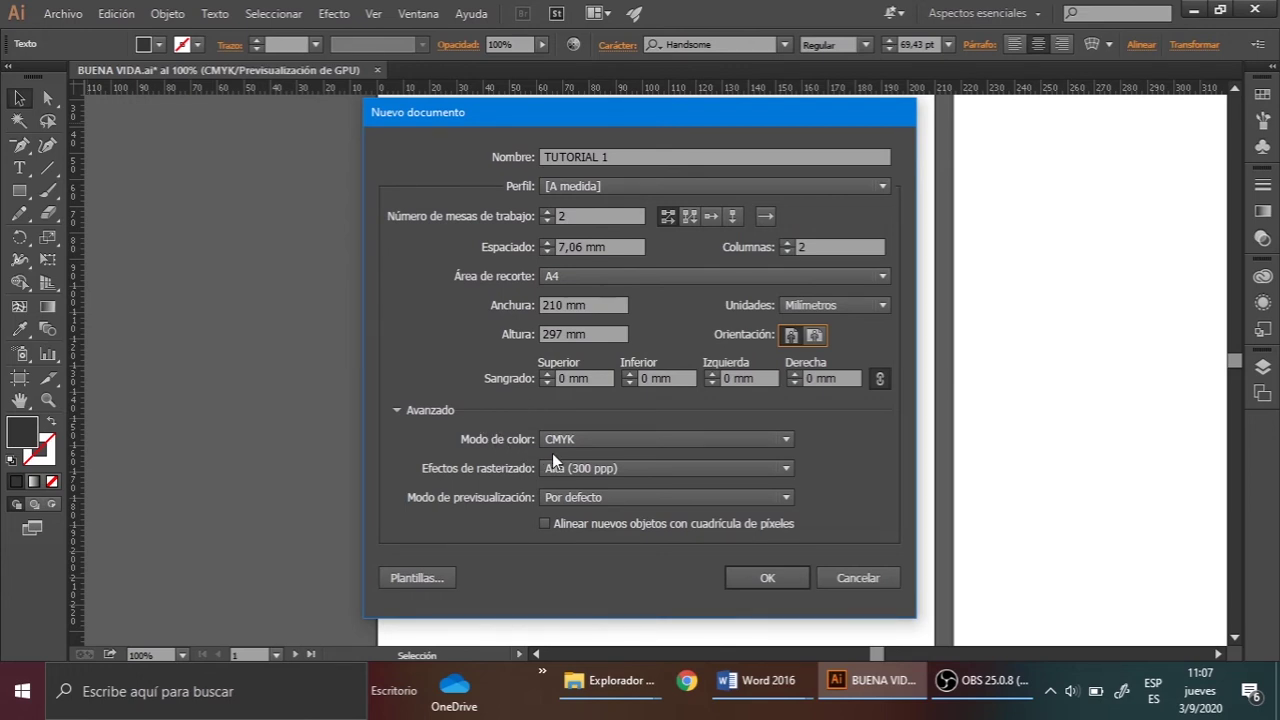
left_click(621, 444)
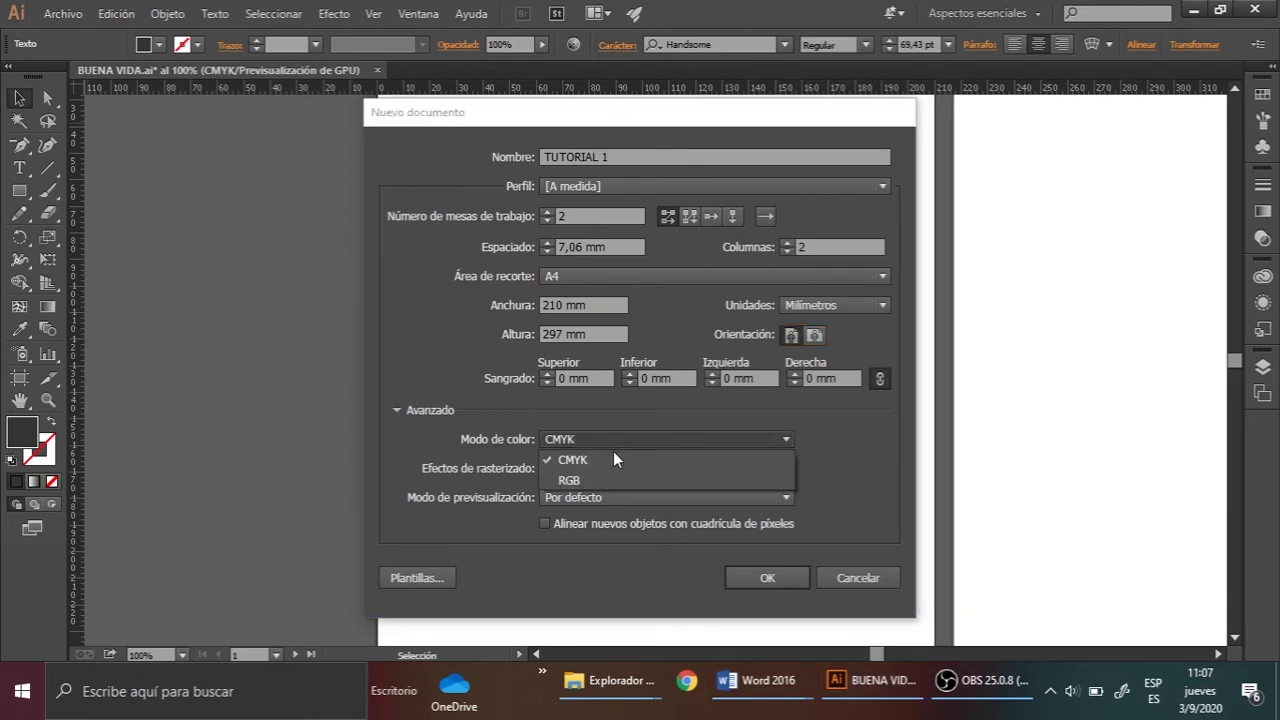
left_click(610, 457)
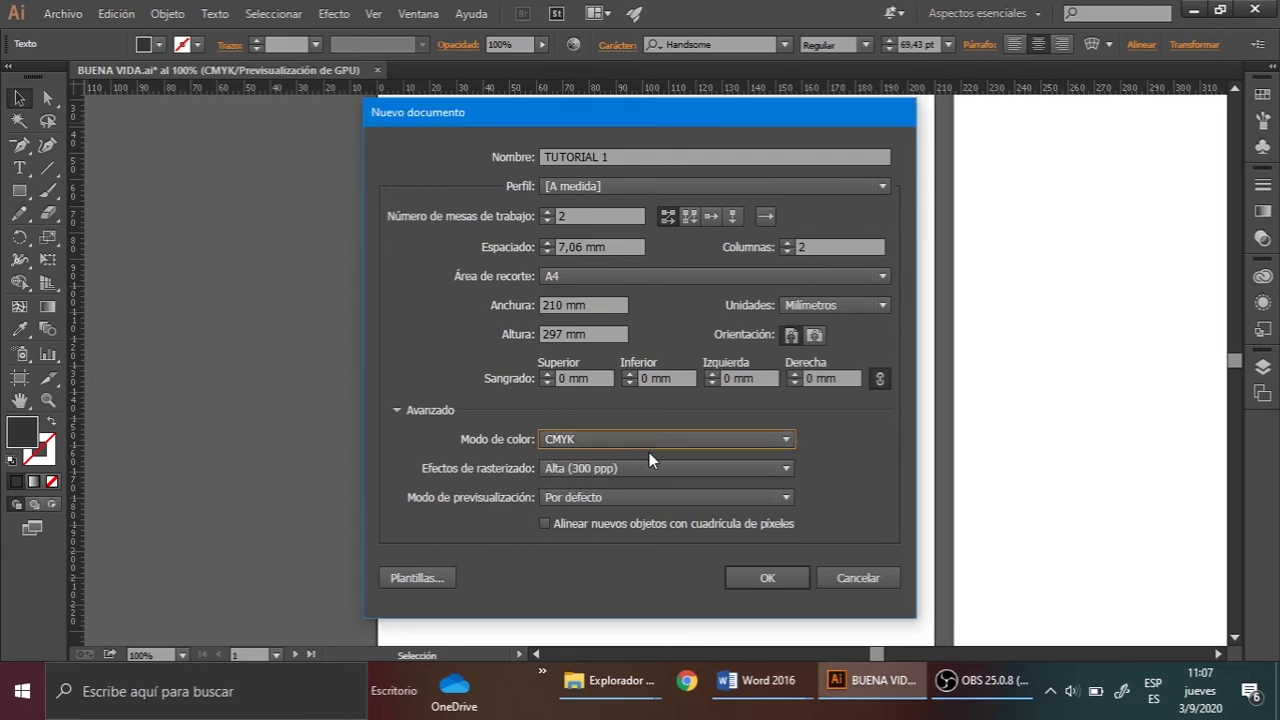
left_click(579, 440)
left_click(580, 440)
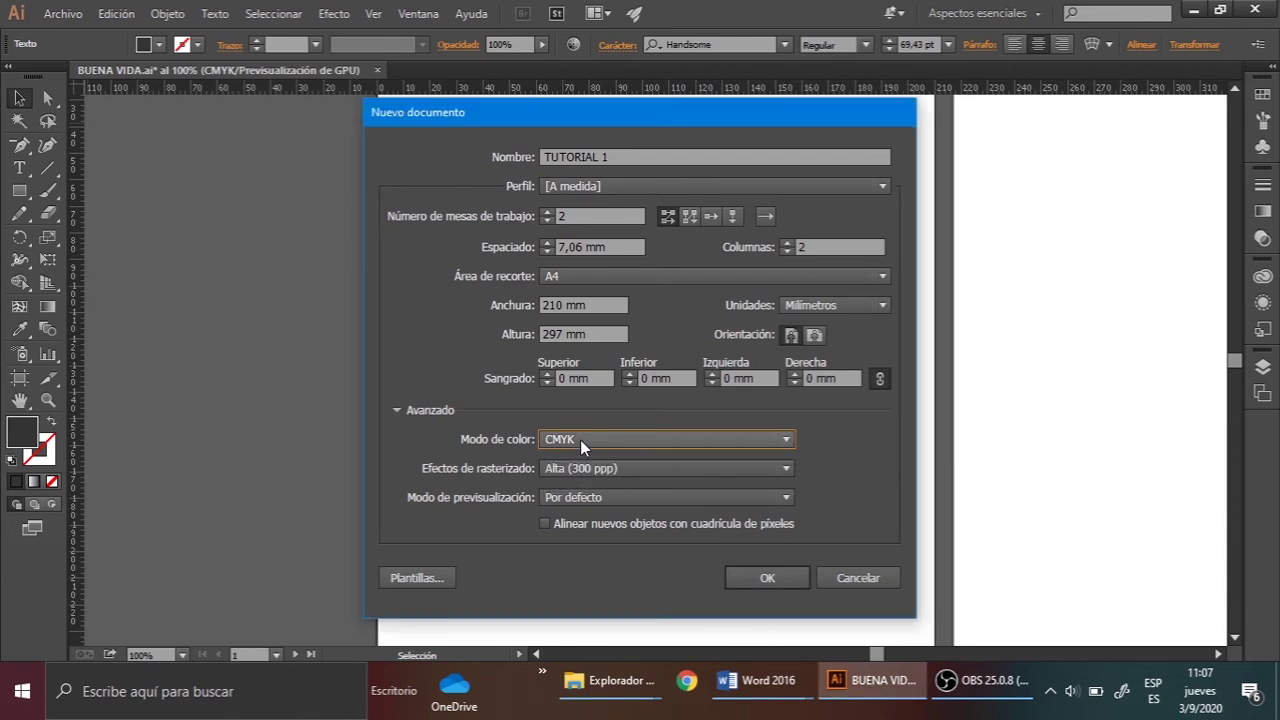
left_click(589, 439)
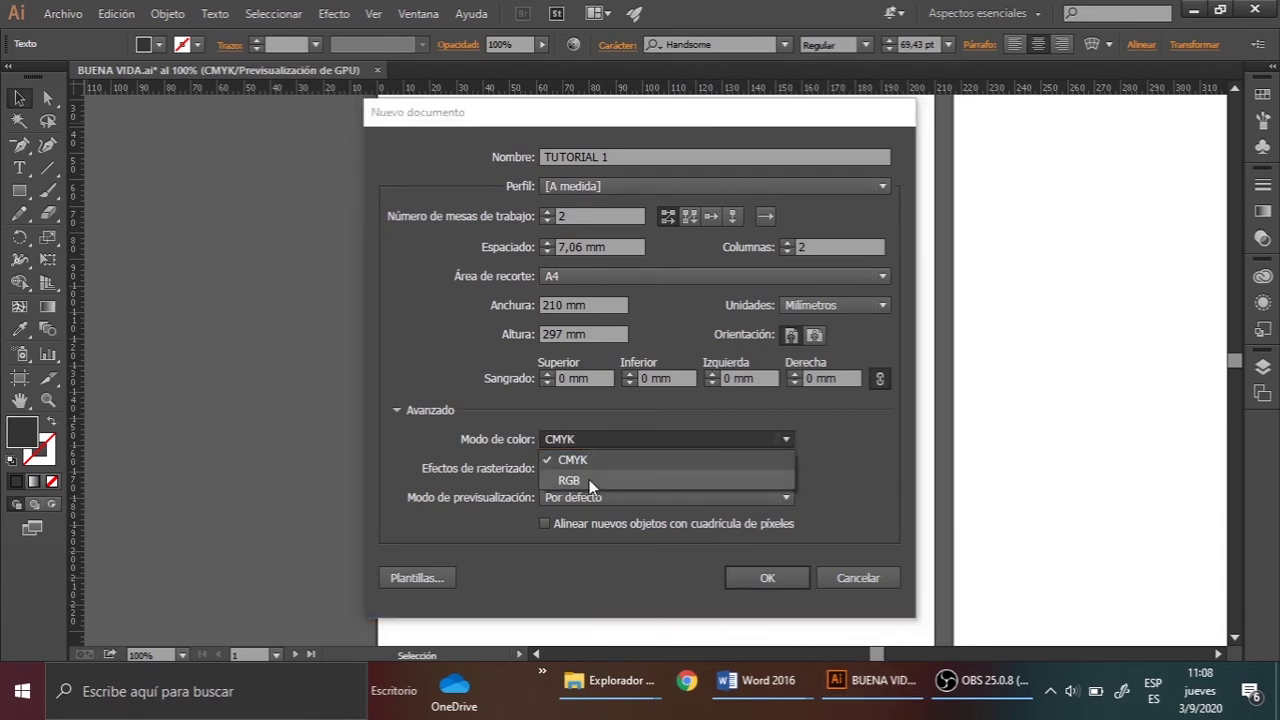
left_click(845, 490)
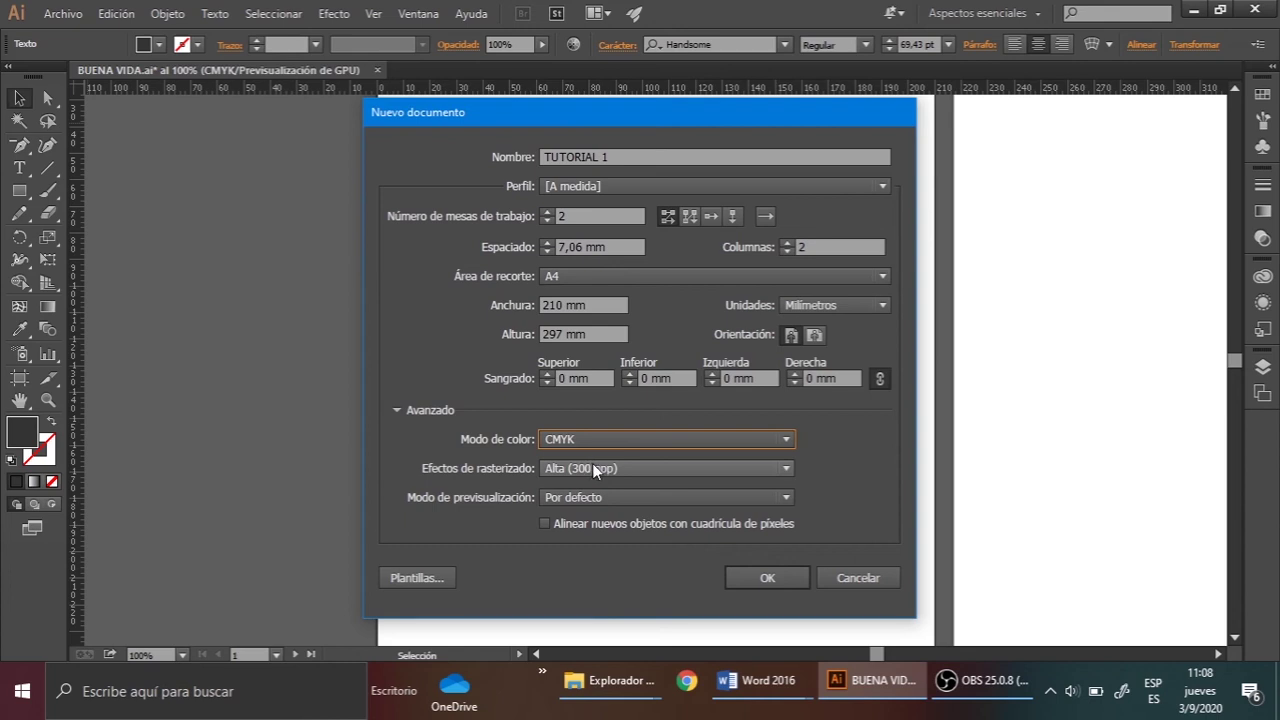
left_click(593, 464)
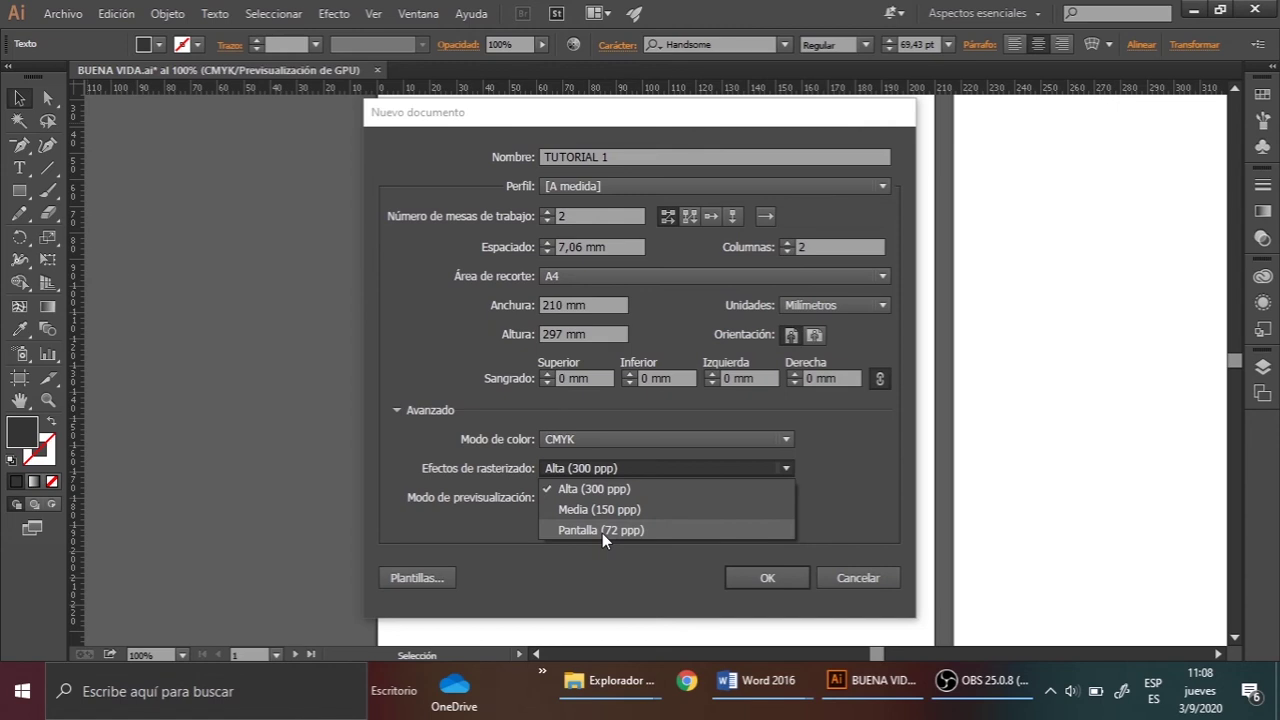
left_click(478, 526)
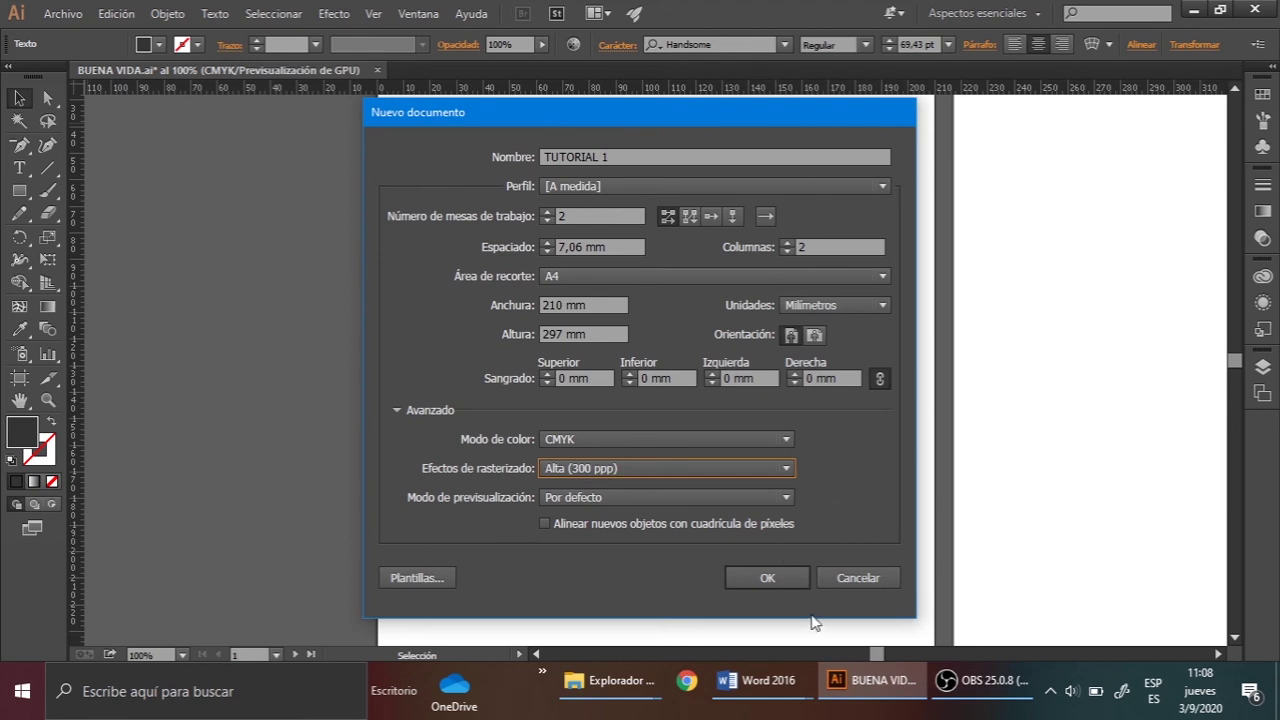
Create TUTORIAL 1 and zoom out slightly to show both artboards.
left_click(753, 584)
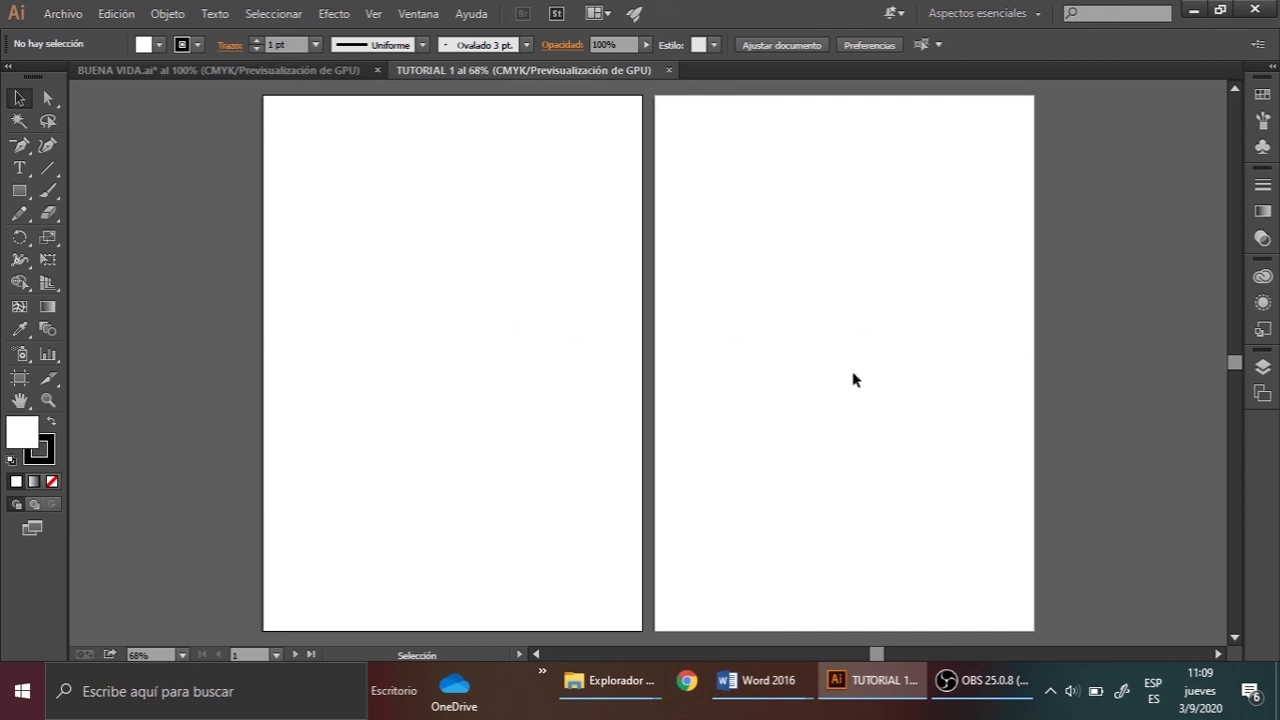
scroll(860, 330, "down", 1, "alt")
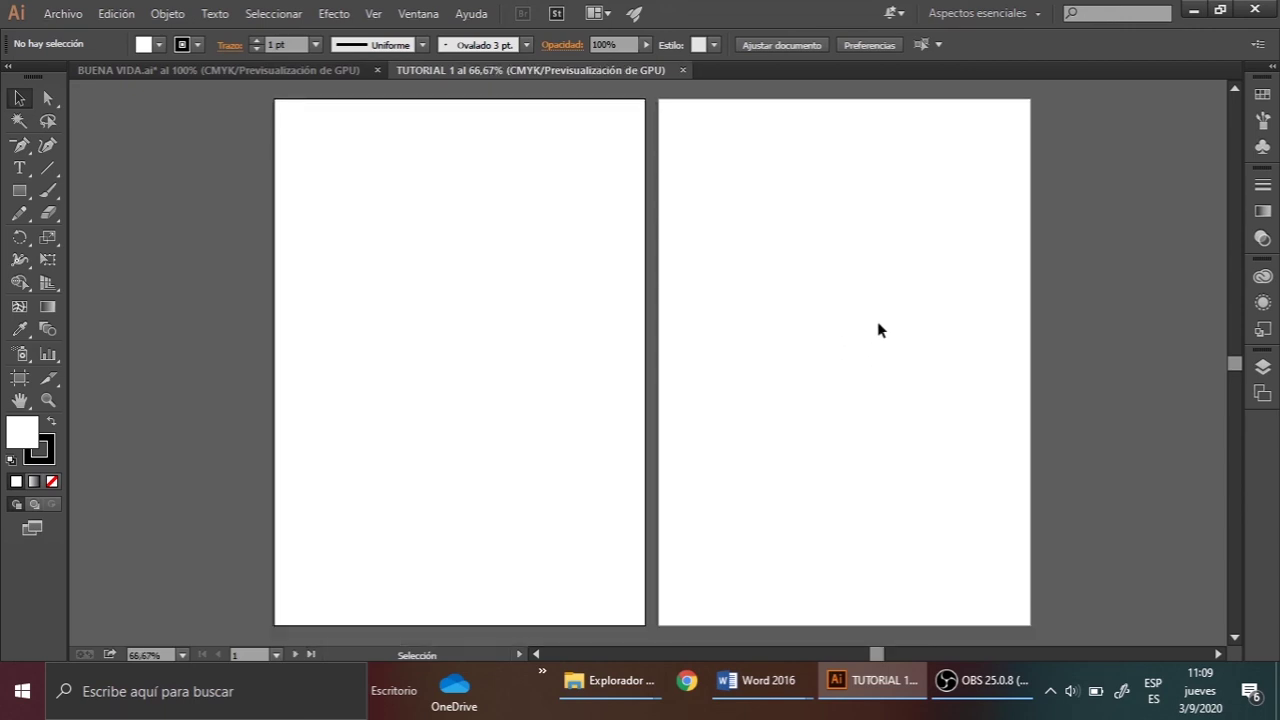